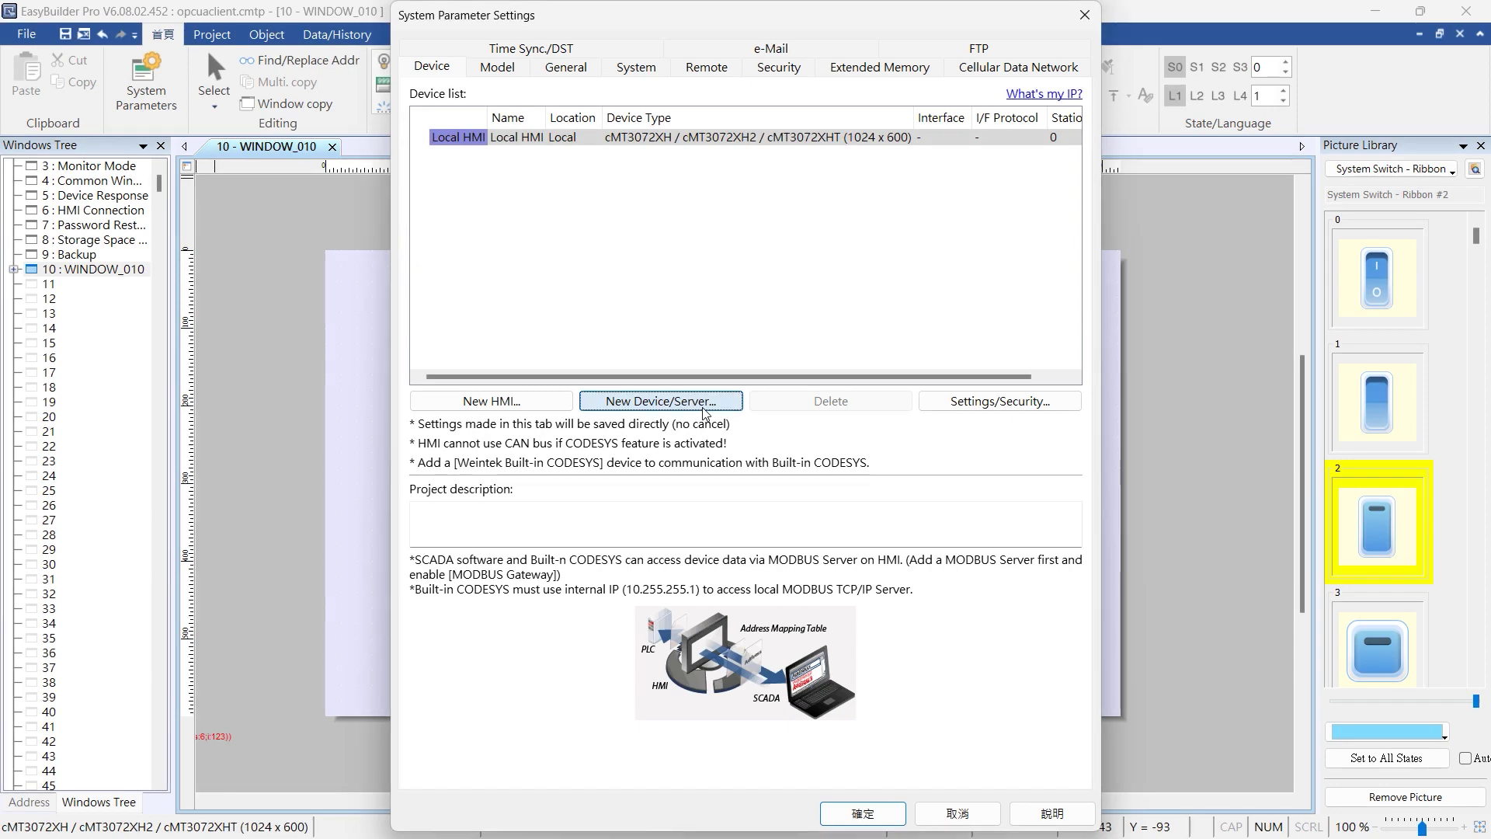
Begin a new device entry, set up as an OPC UA Client over Ethernet
{"action": "left_click", "coordinate": [704, 407]}
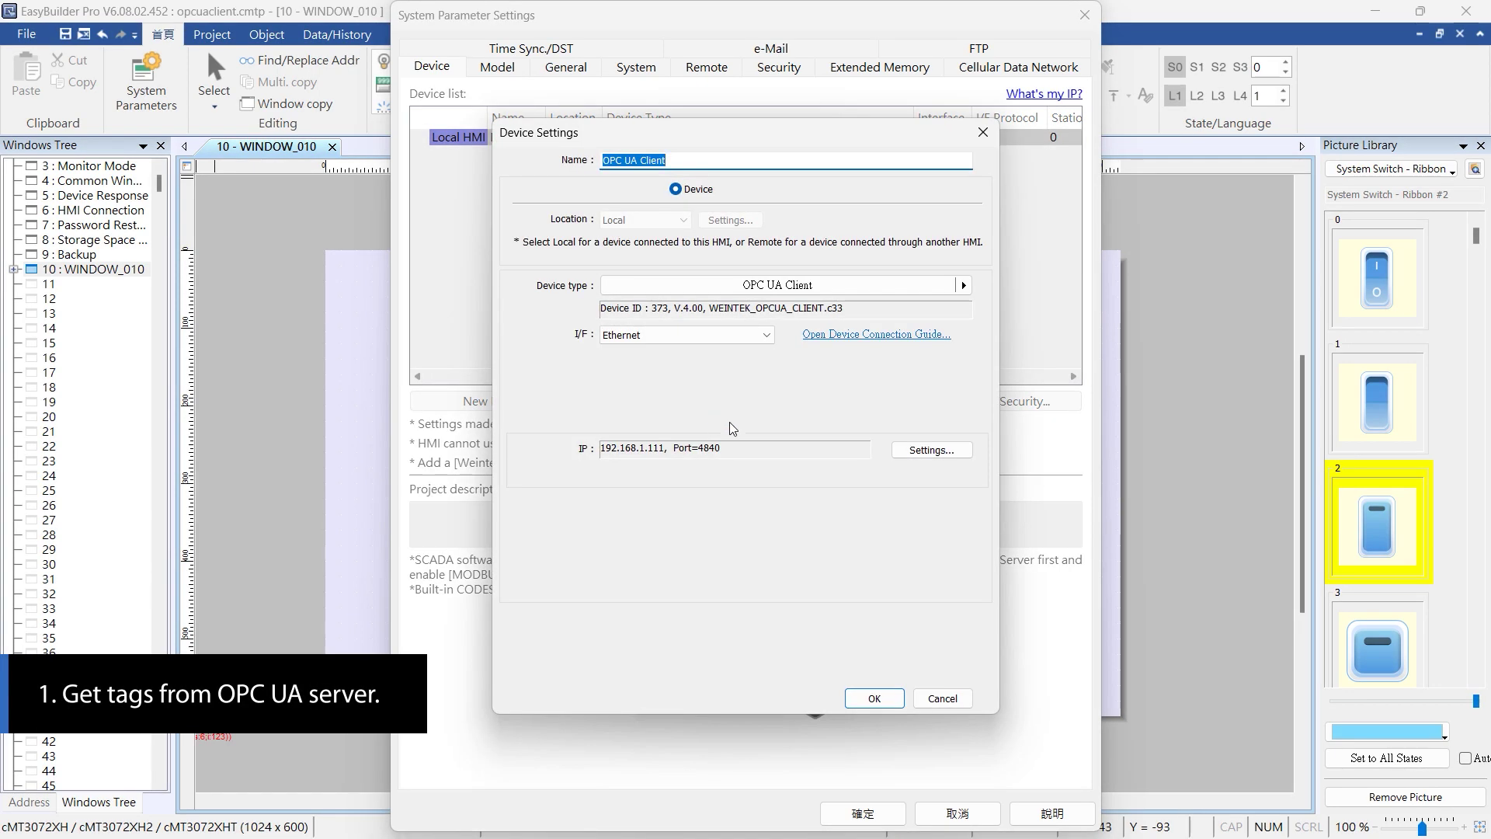
Point the OPC UA Client device at 192.168.2.198 port 4840, then bring up its server tags
{"action": "left_click", "coordinate": [920, 450]}
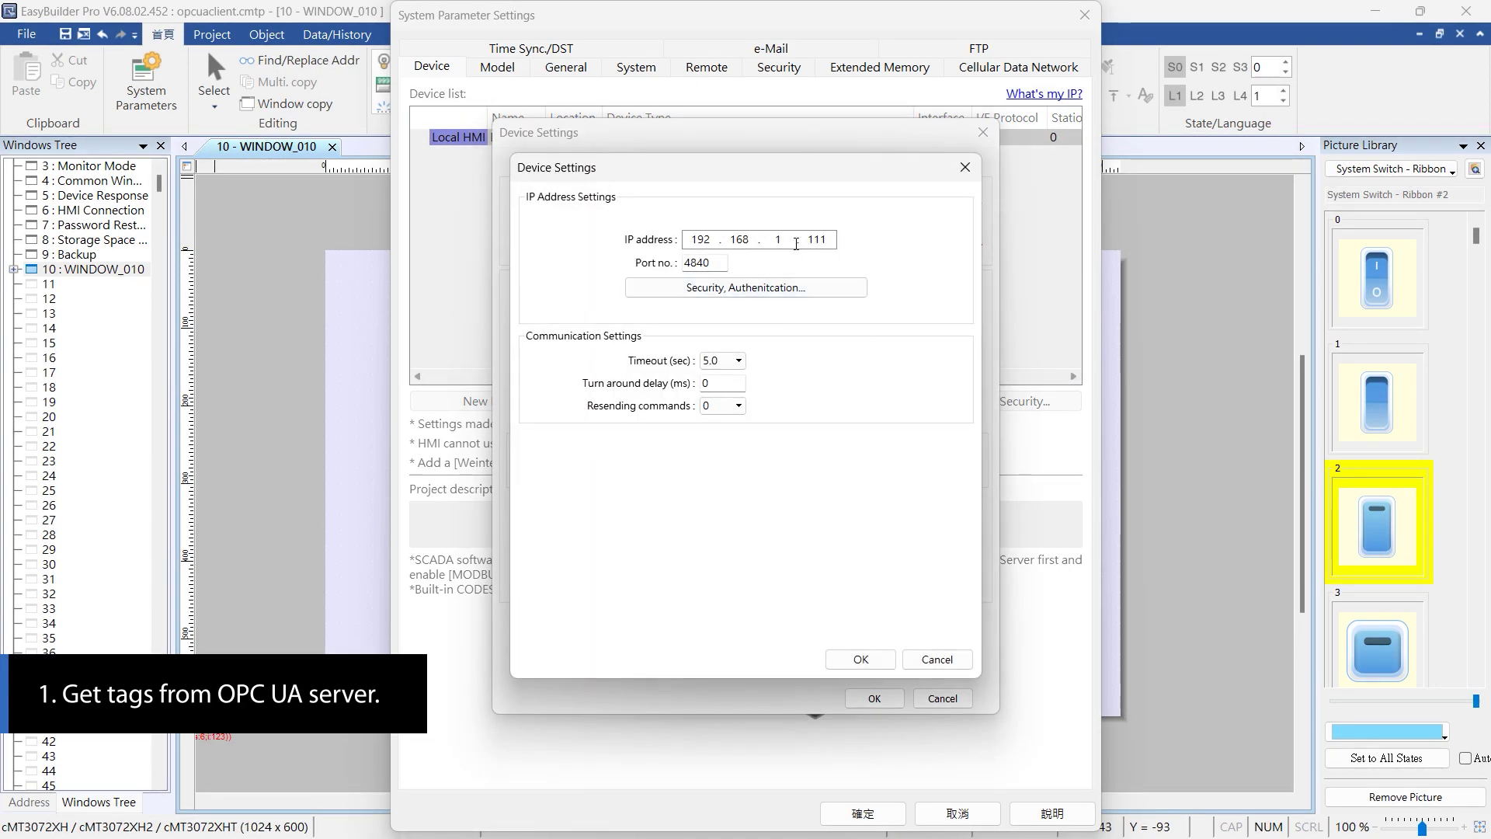
{"action": "key", "text": "BackSpace"}
{"action": "type", "text": "2.1"}
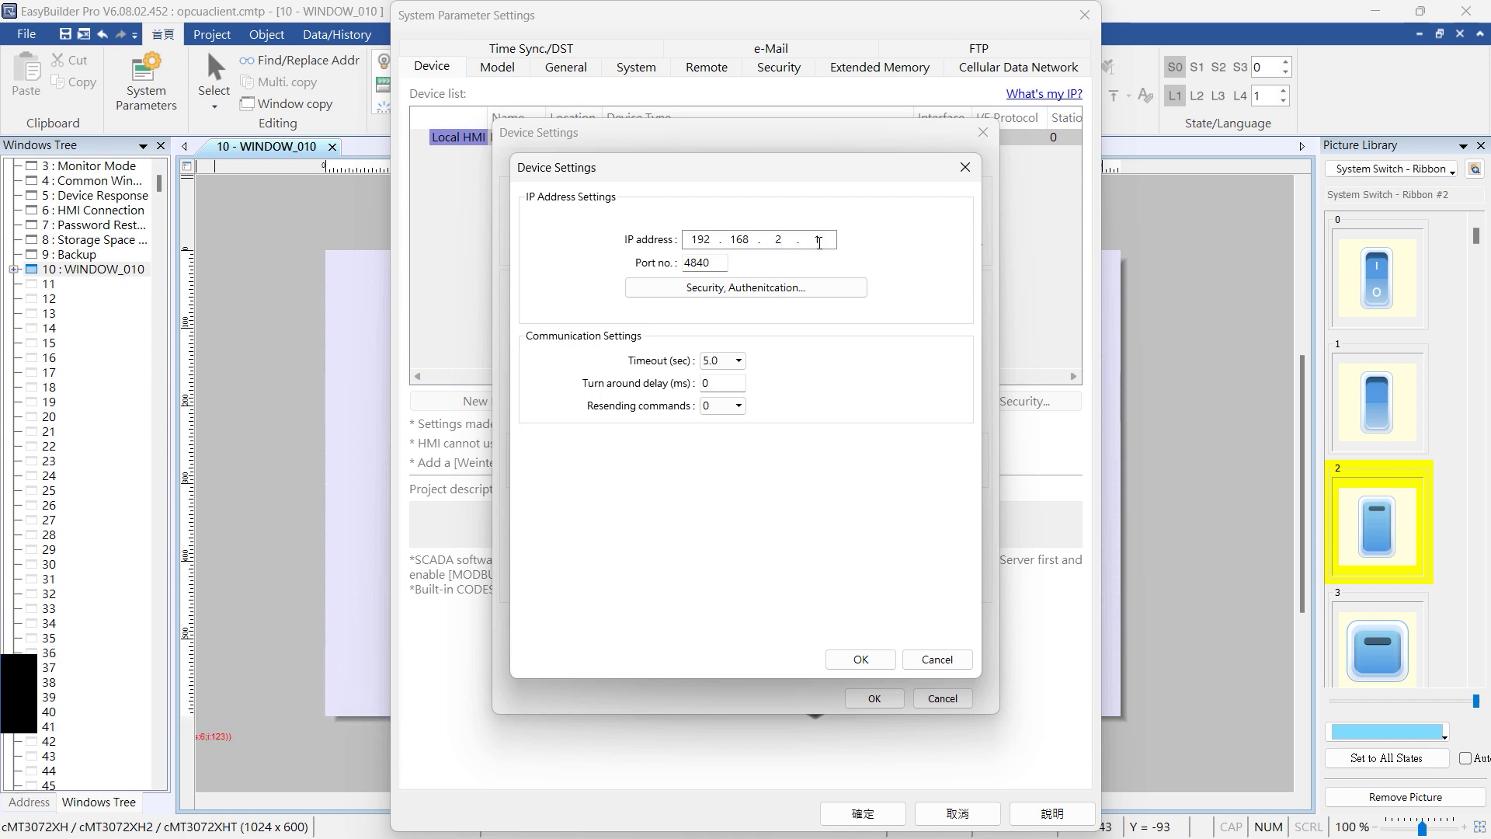
{"action": "type", "text": "98"}
{"action": "left_click", "coordinate": [860, 661]}
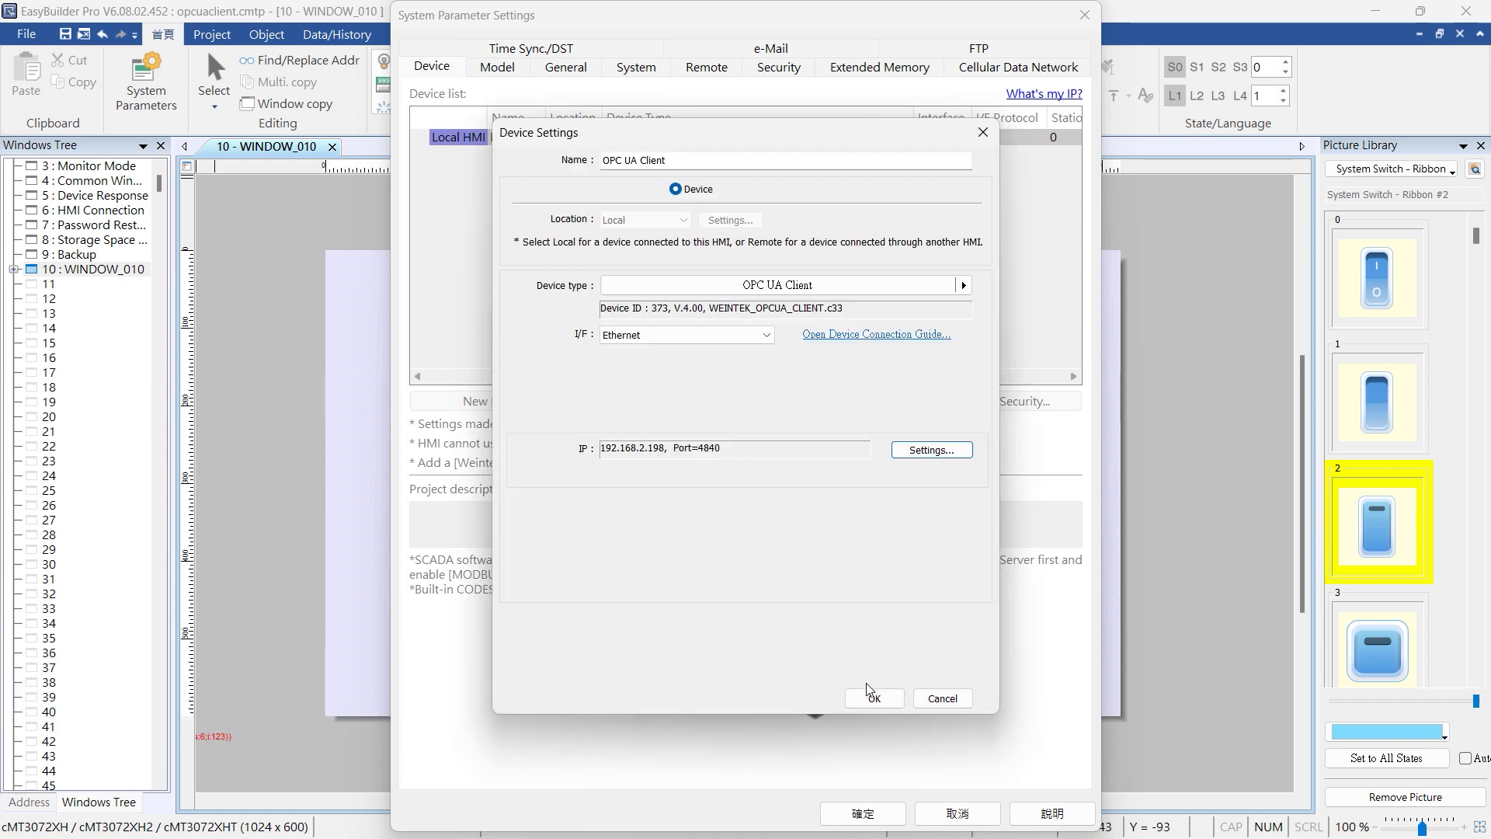
{"action": "left_click", "coordinate": [867, 693]}
{"action": "left_click", "coordinate": [504, 440]}
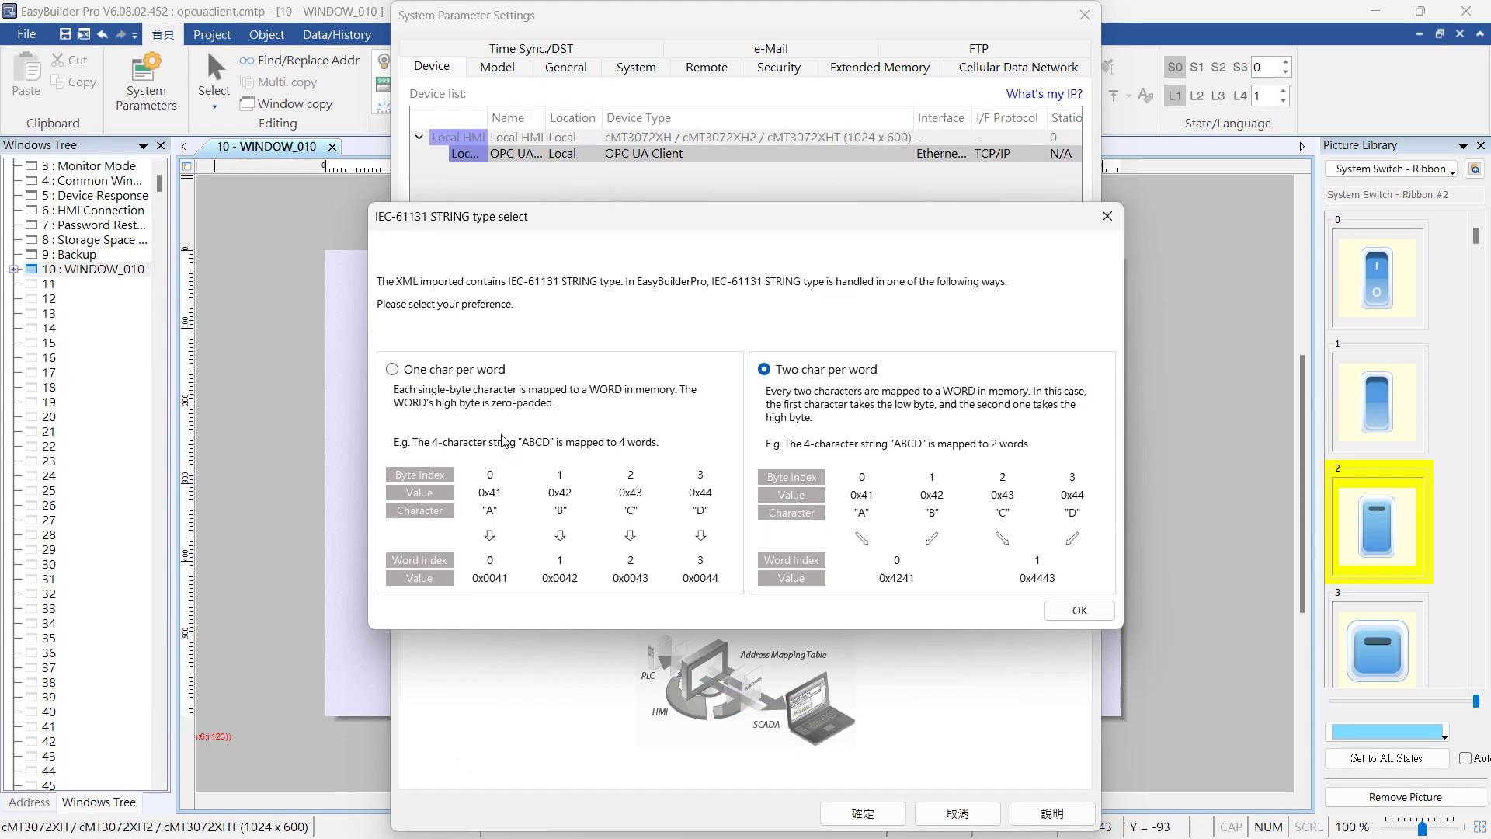
Accept two-char-per-word strings and retrieve the tag list from the OPC UA server
{"action": "left_click", "coordinate": [1072, 611]}
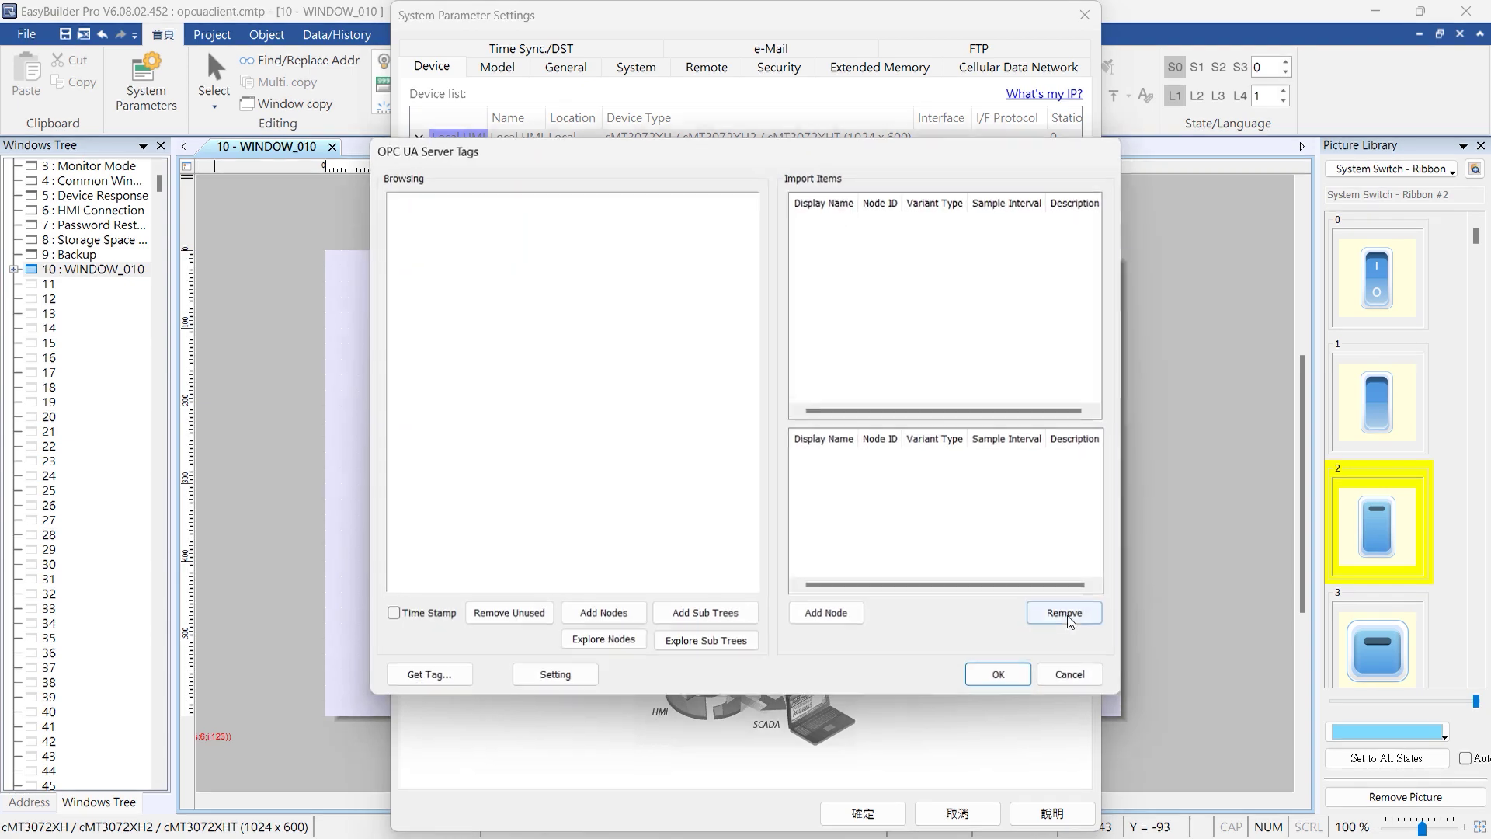
{"action": "left_click", "coordinate": [433, 676]}
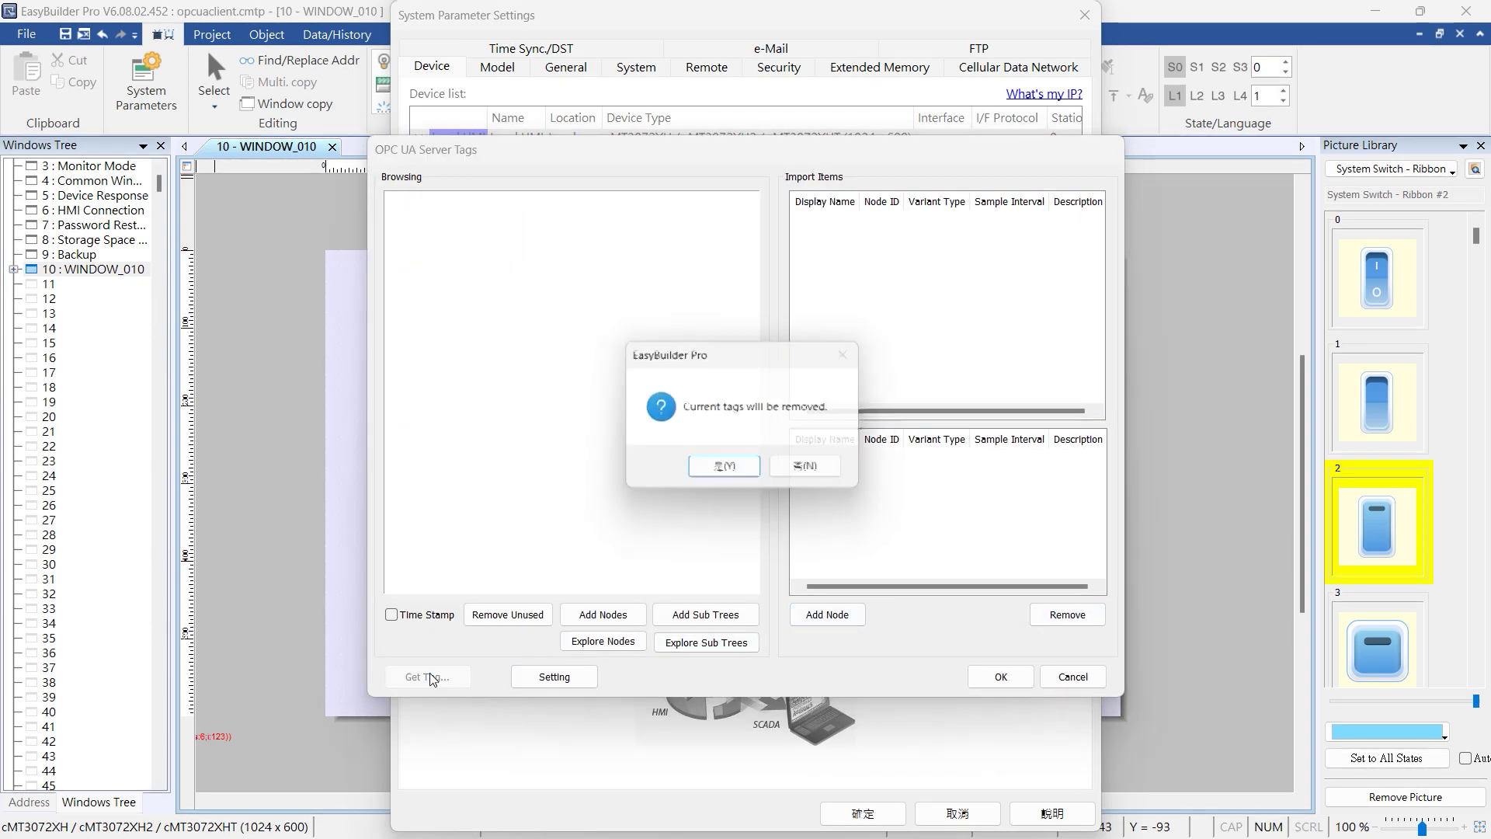
{"action": "left_click", "coordinate": [754, 470]}
{"action": "left_click", "coordinate": [868, 471]}
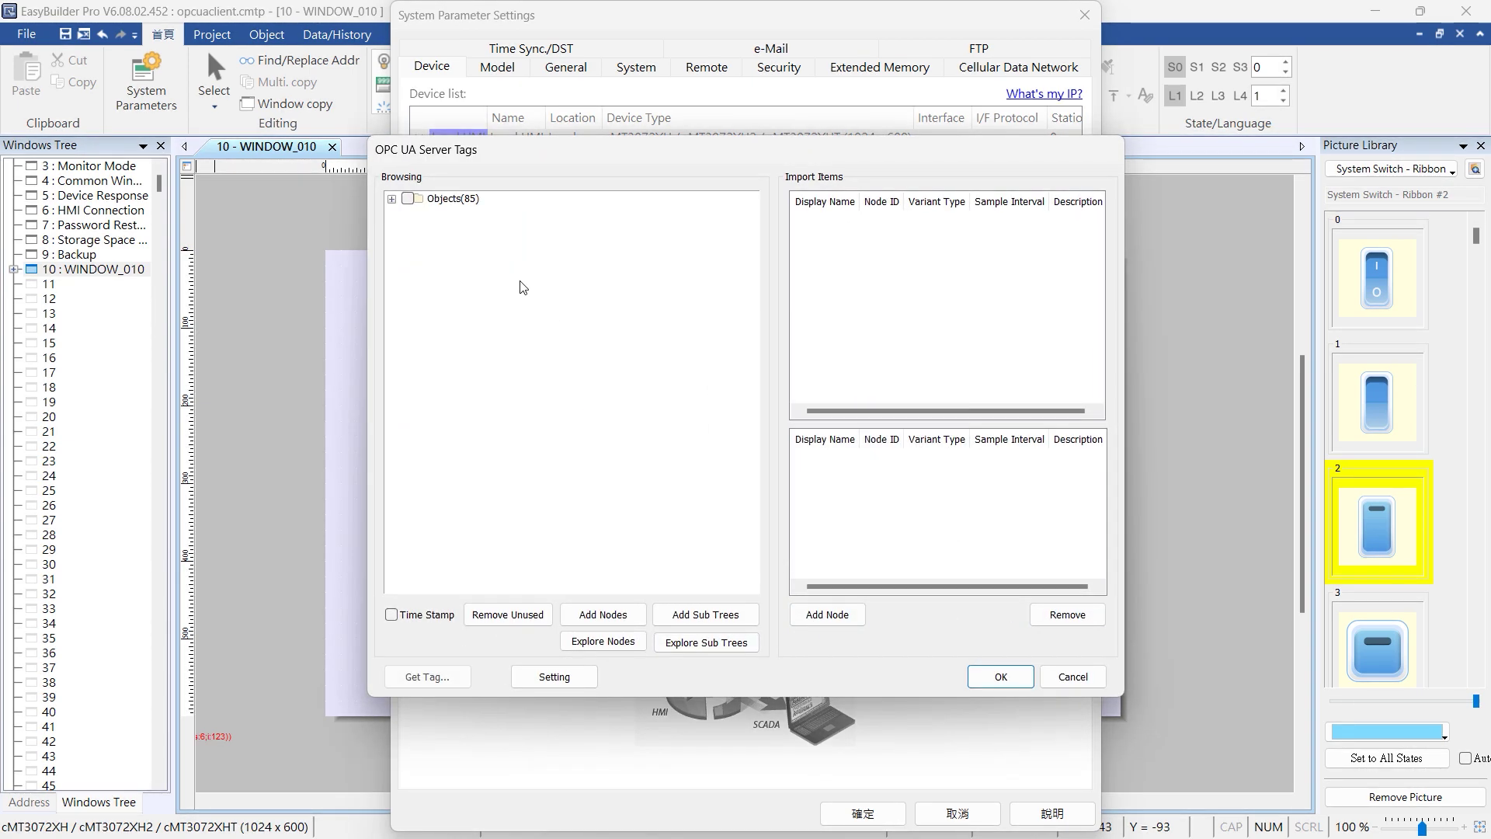
Expand Objects, Local HMI and Tags to reveal tag 1(123)
{"action": "double_click", "coordinate": [451, 201]}
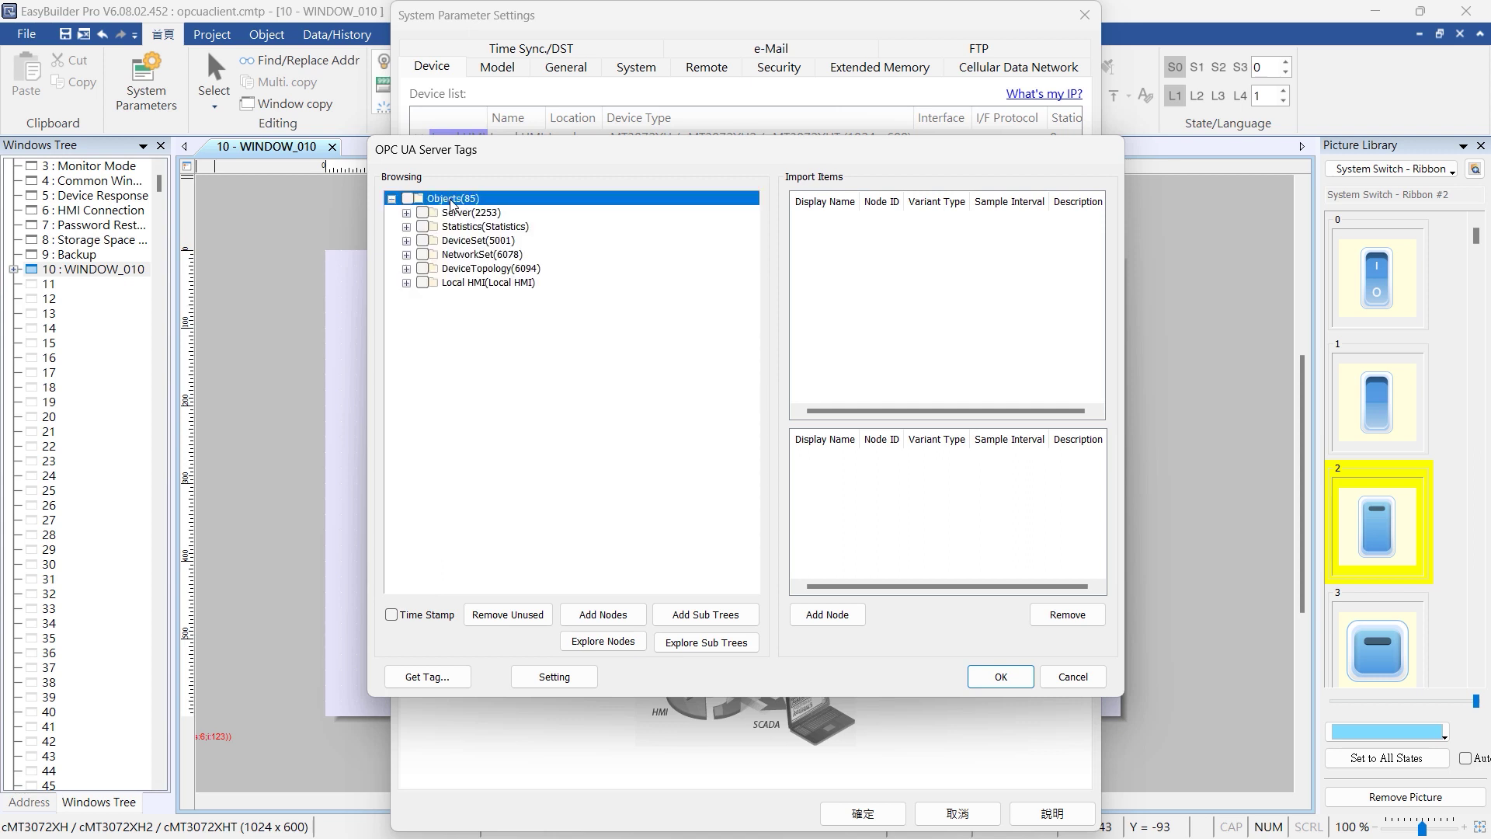
{"action": "double_click", "coordinate": [465, 283]}
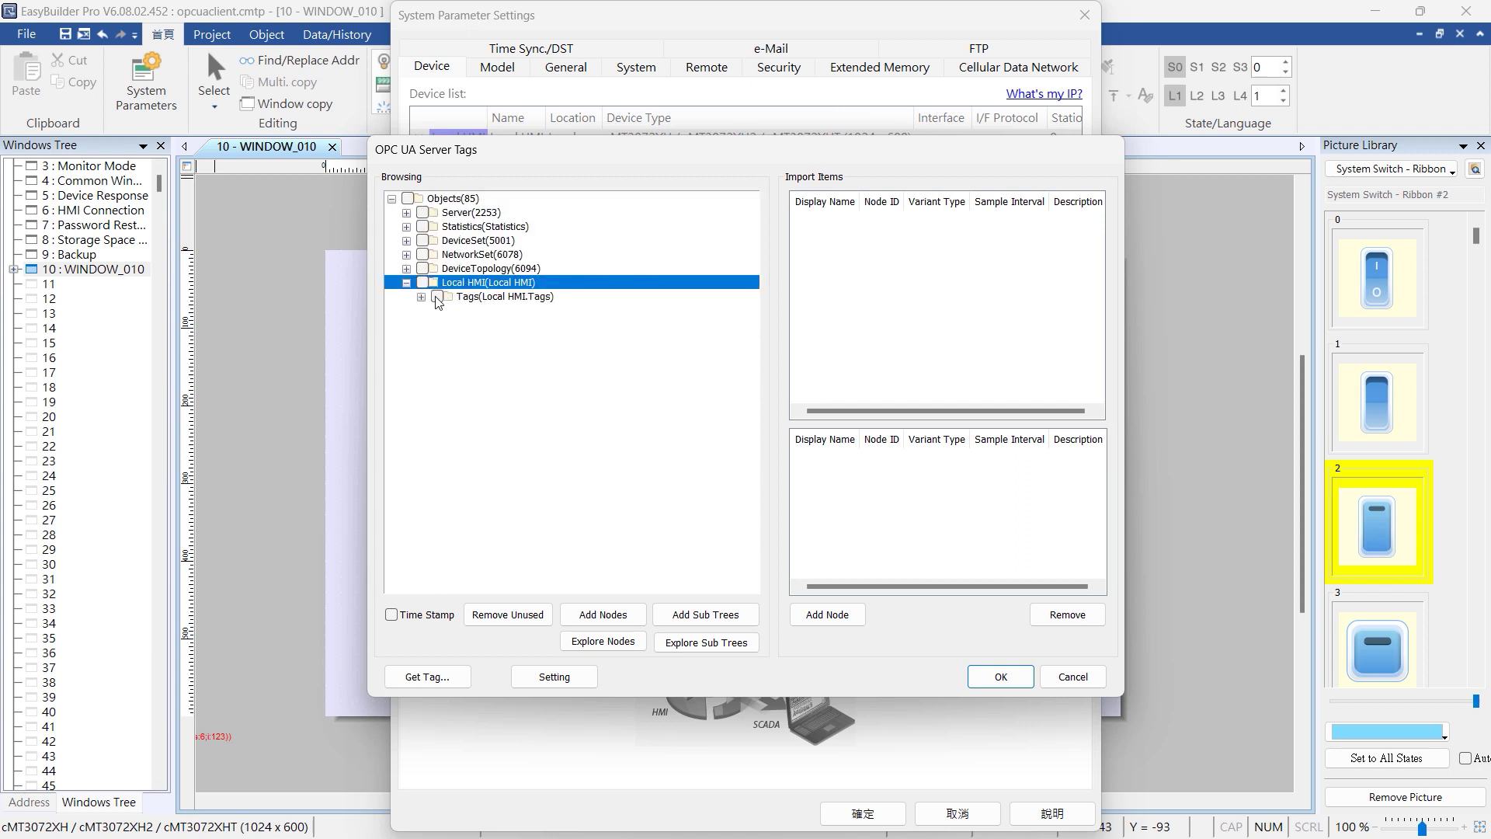
{"action": "double_click", "coordinate": [494, 300]}
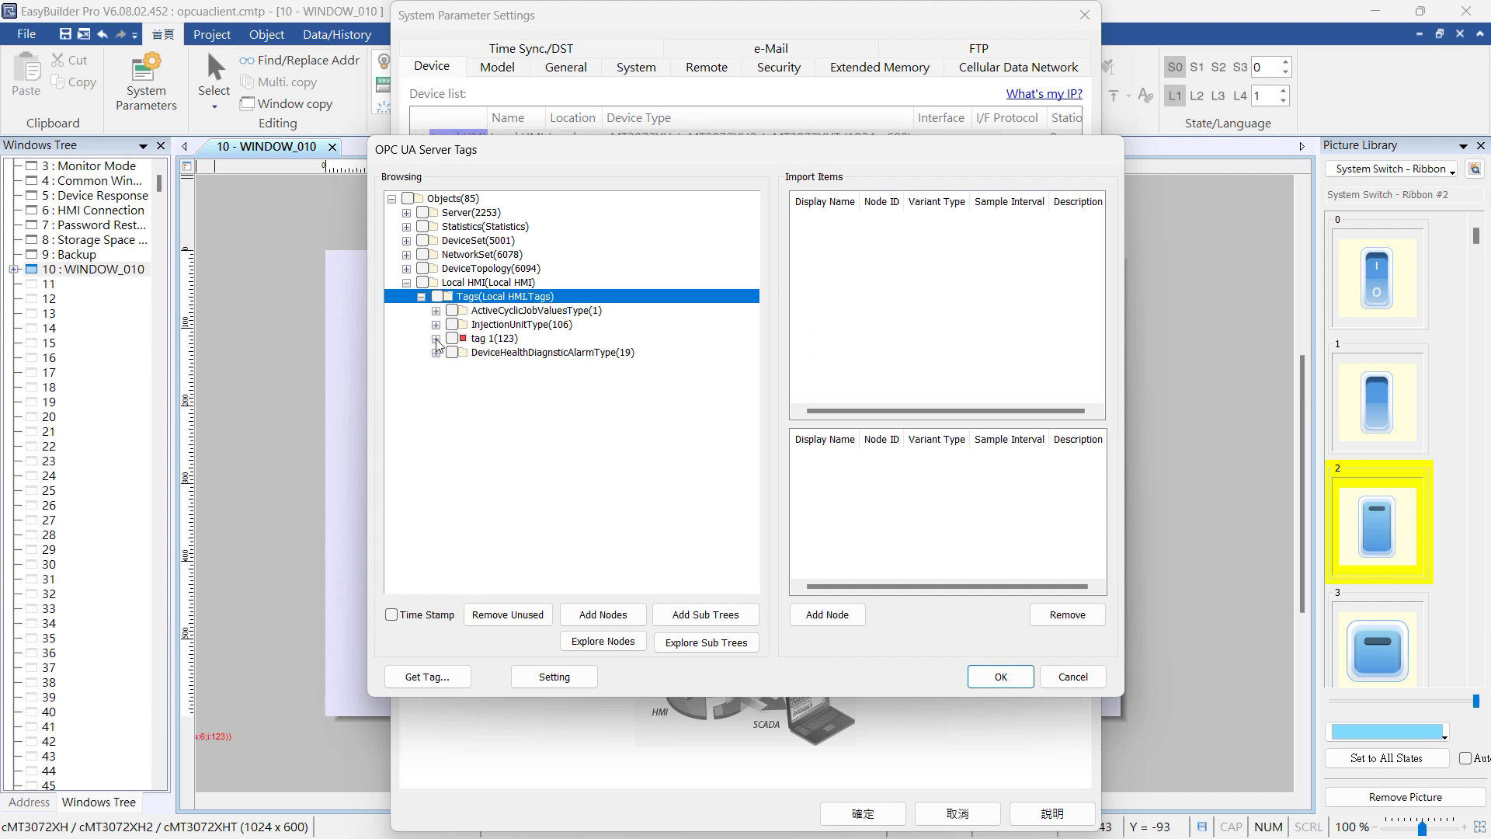
Add tag 1 (ns=6;i=123, Boolean) to the import items
{"action": "left_click", "coordinate": [483, 343]}
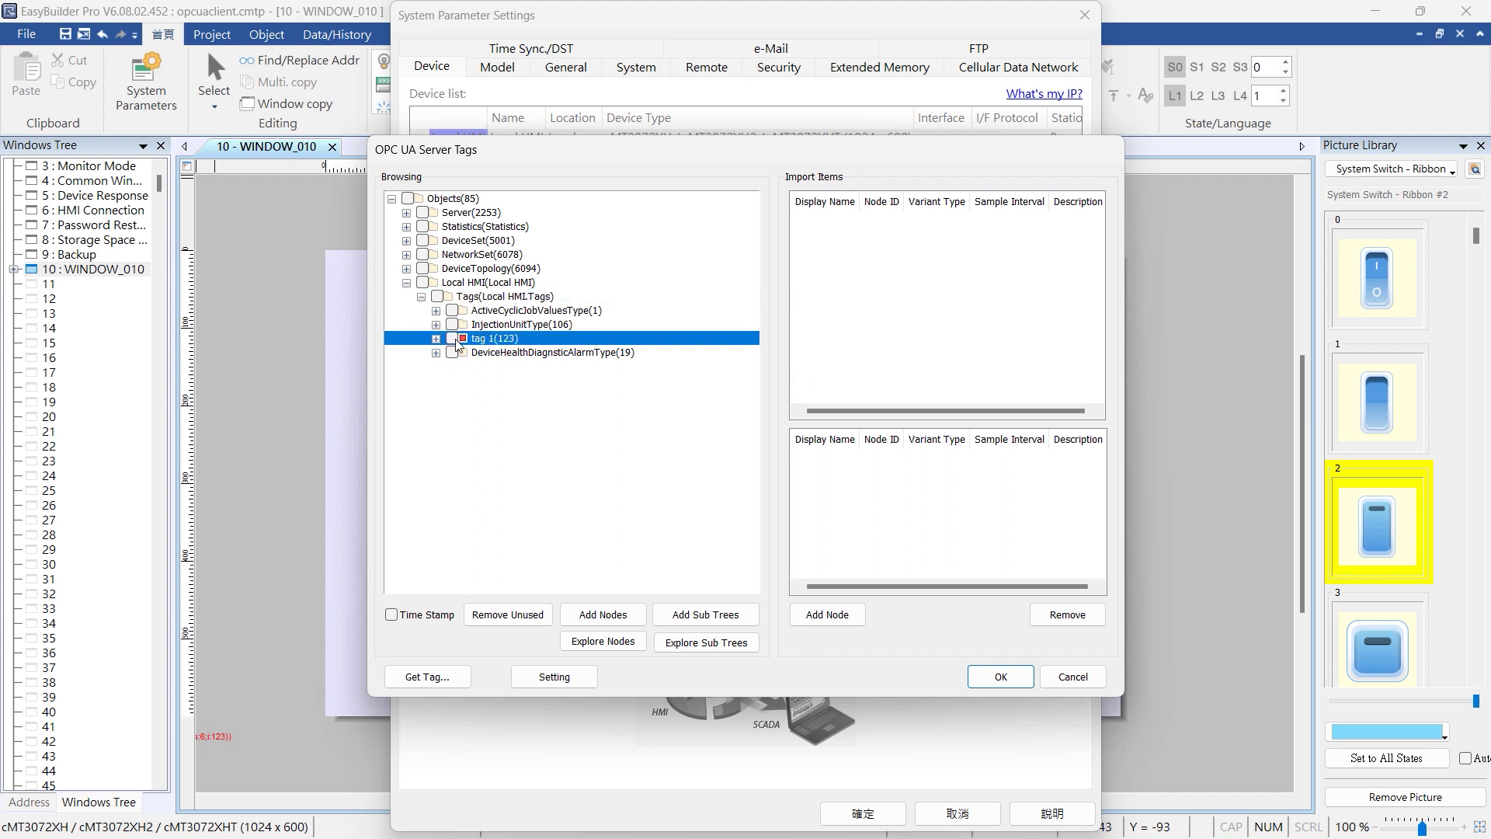
{"action": "left_click", "coordinate": [590, 644]}
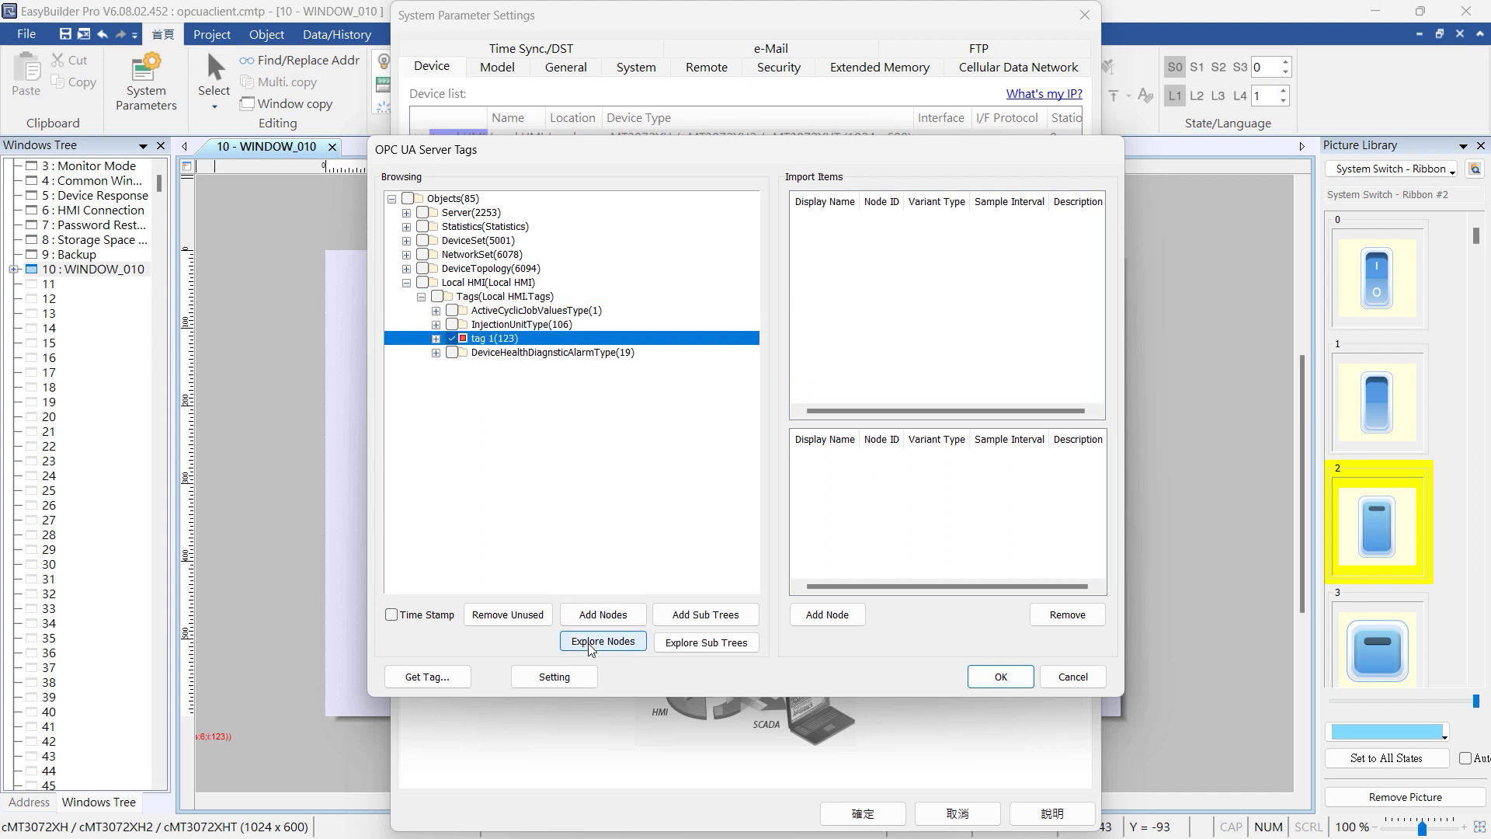
{"action": "left_click", "coordinate": [499, 340]}
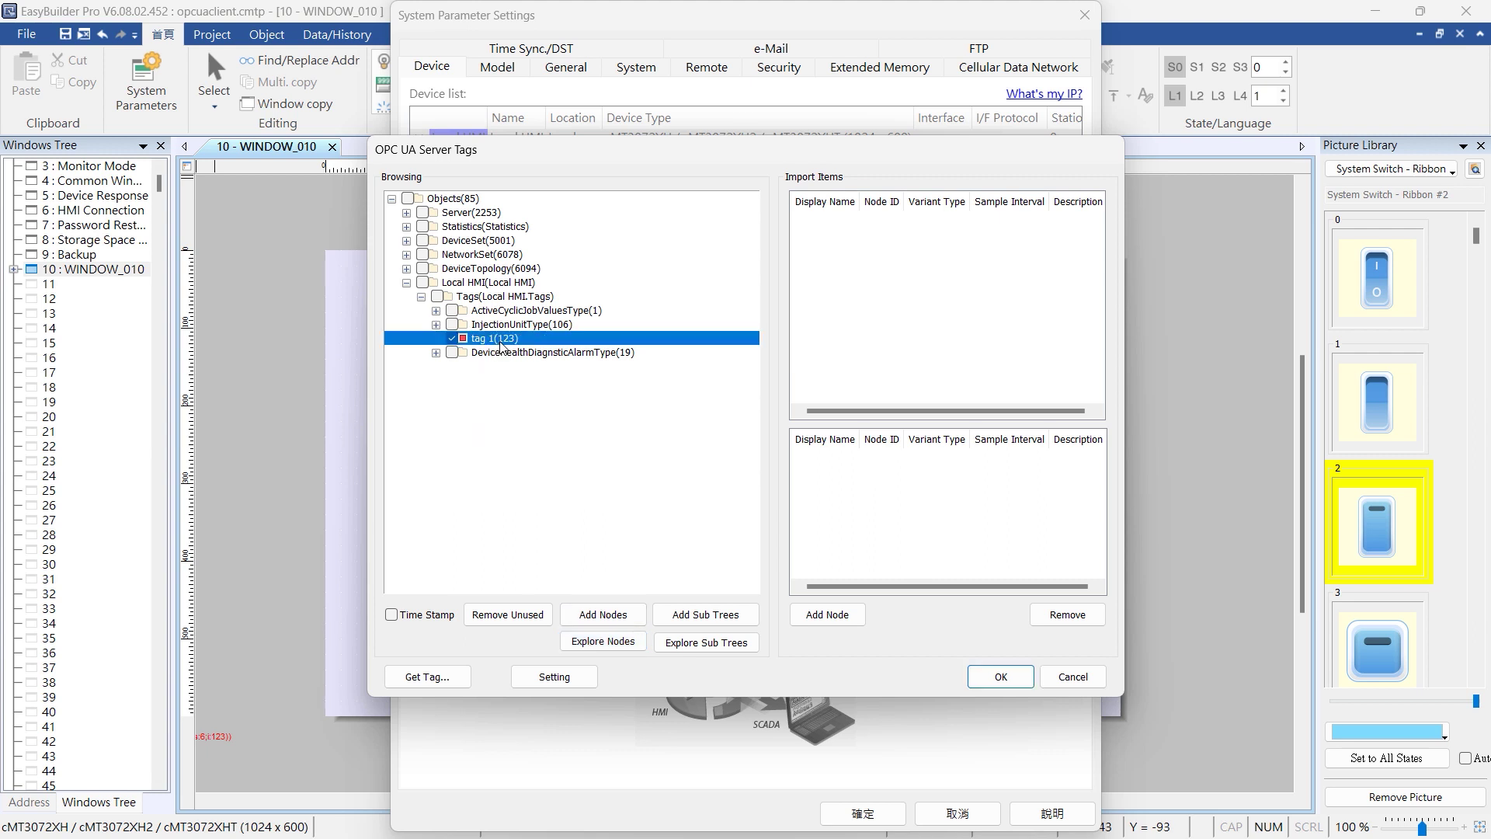
{"action": "left_click", "coordinate": [624, 618]}
{"action": "left_click", "coordinate": [800, 470]}
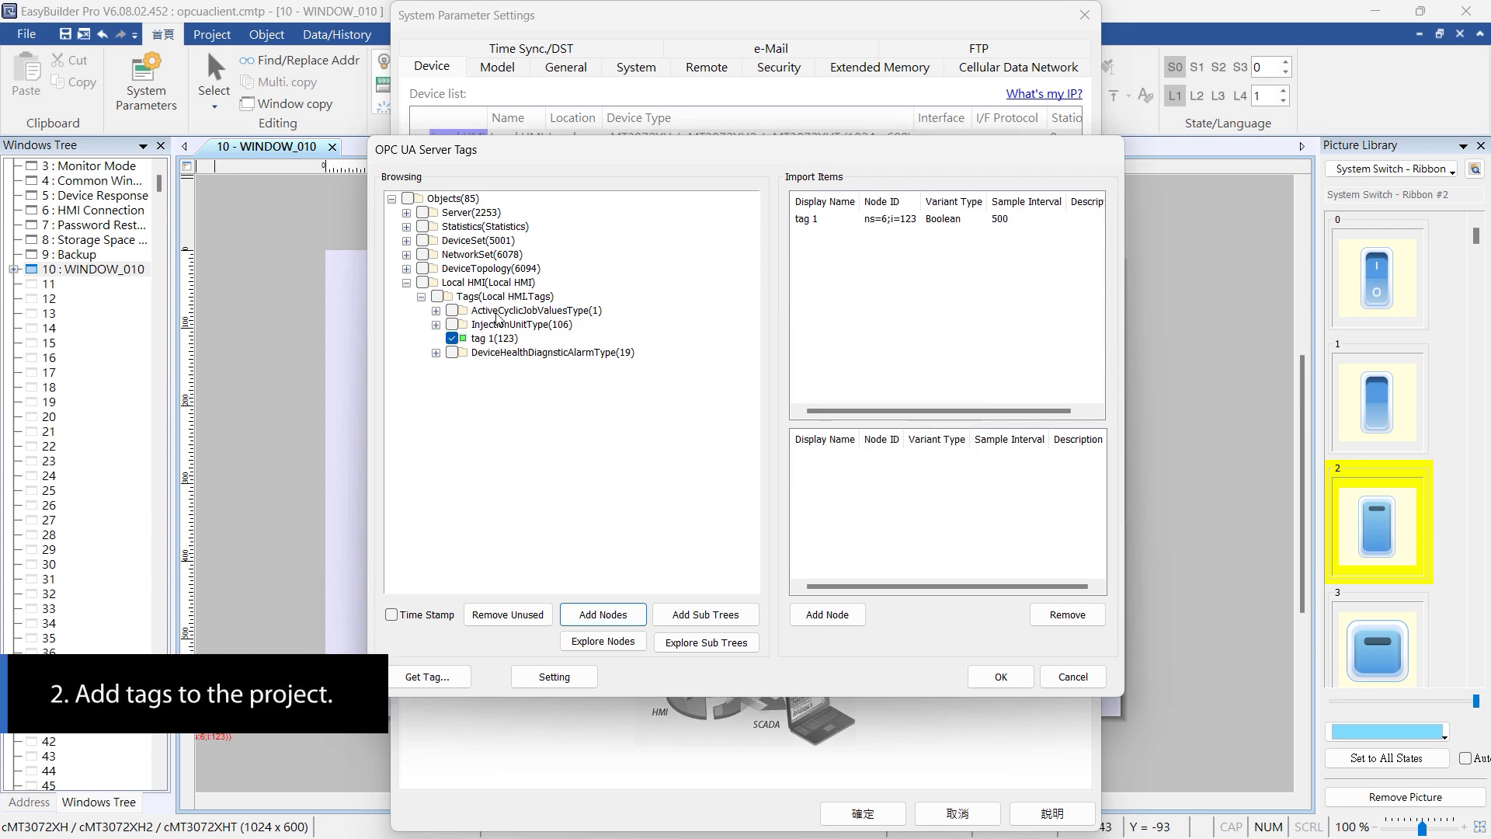
Check ActiveCyclicJobValuesType and explore its child nodes and full subtree
{"action": "left_click", "coordinate": [453, 312]}
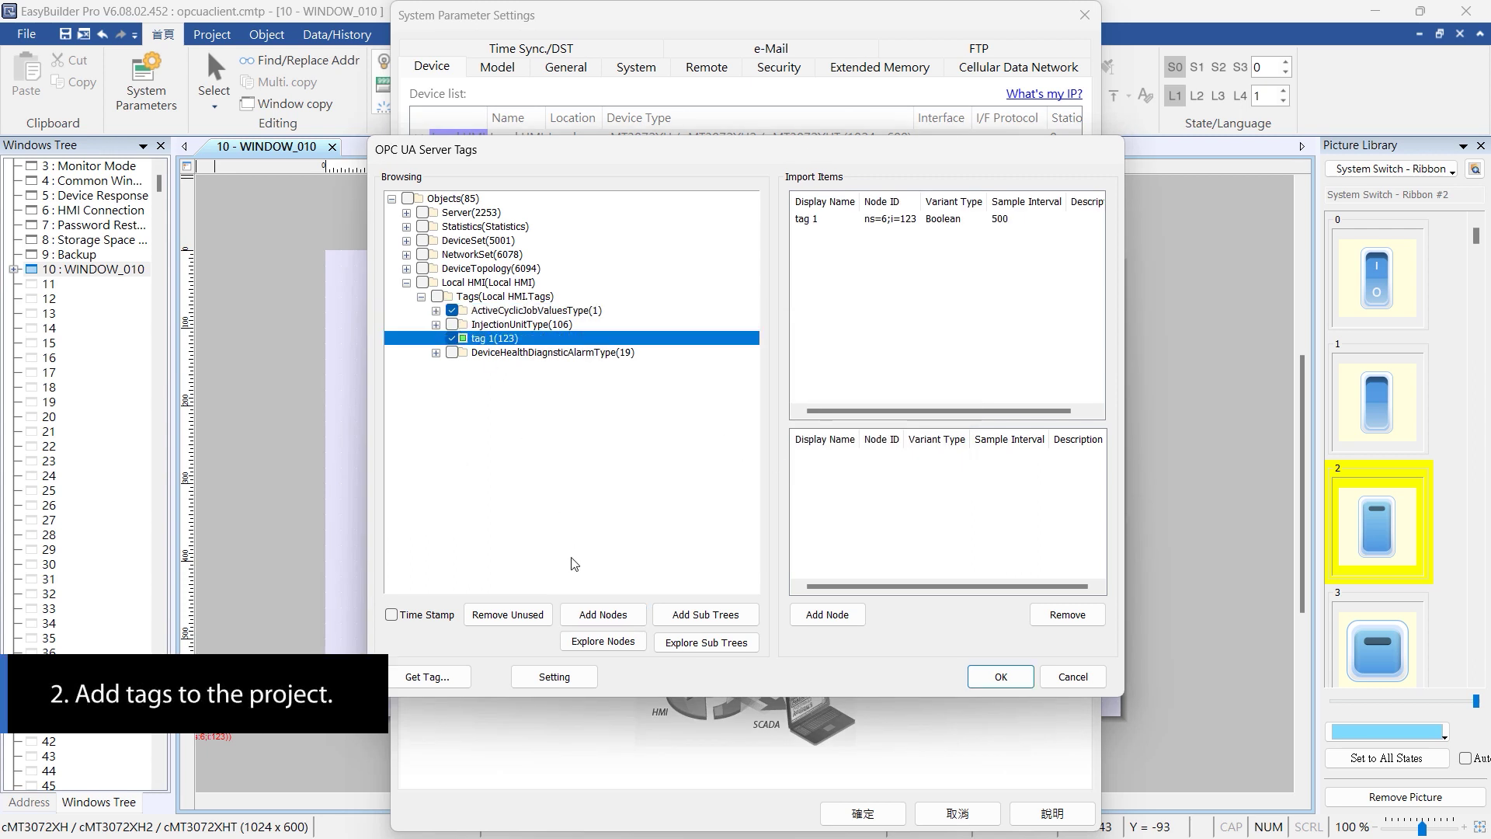
{"action": "left_click", "coordinate": [602, 640]}
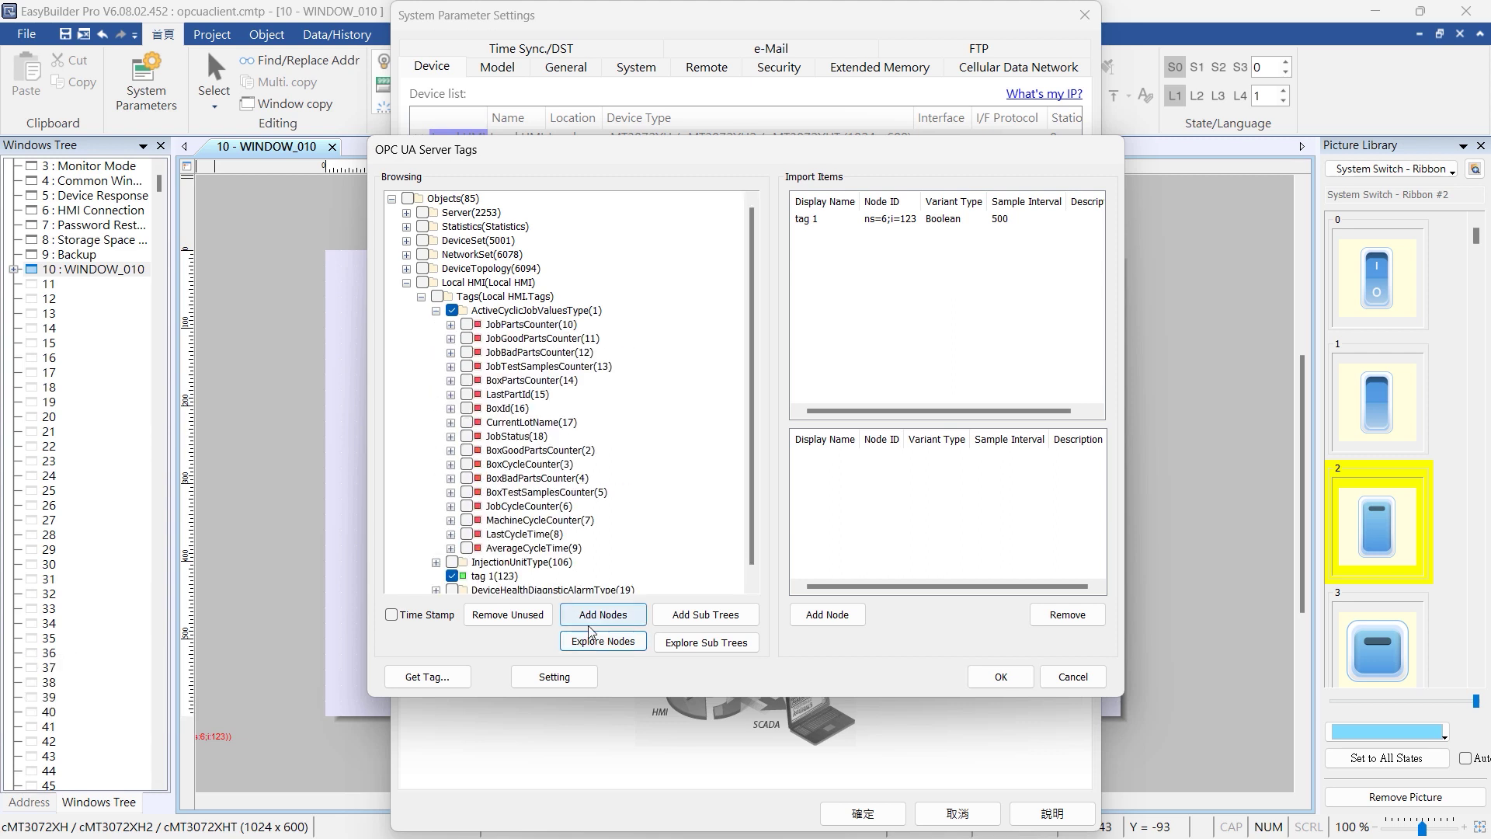
{"action": "left_click", "coordinate": [707, 645]}
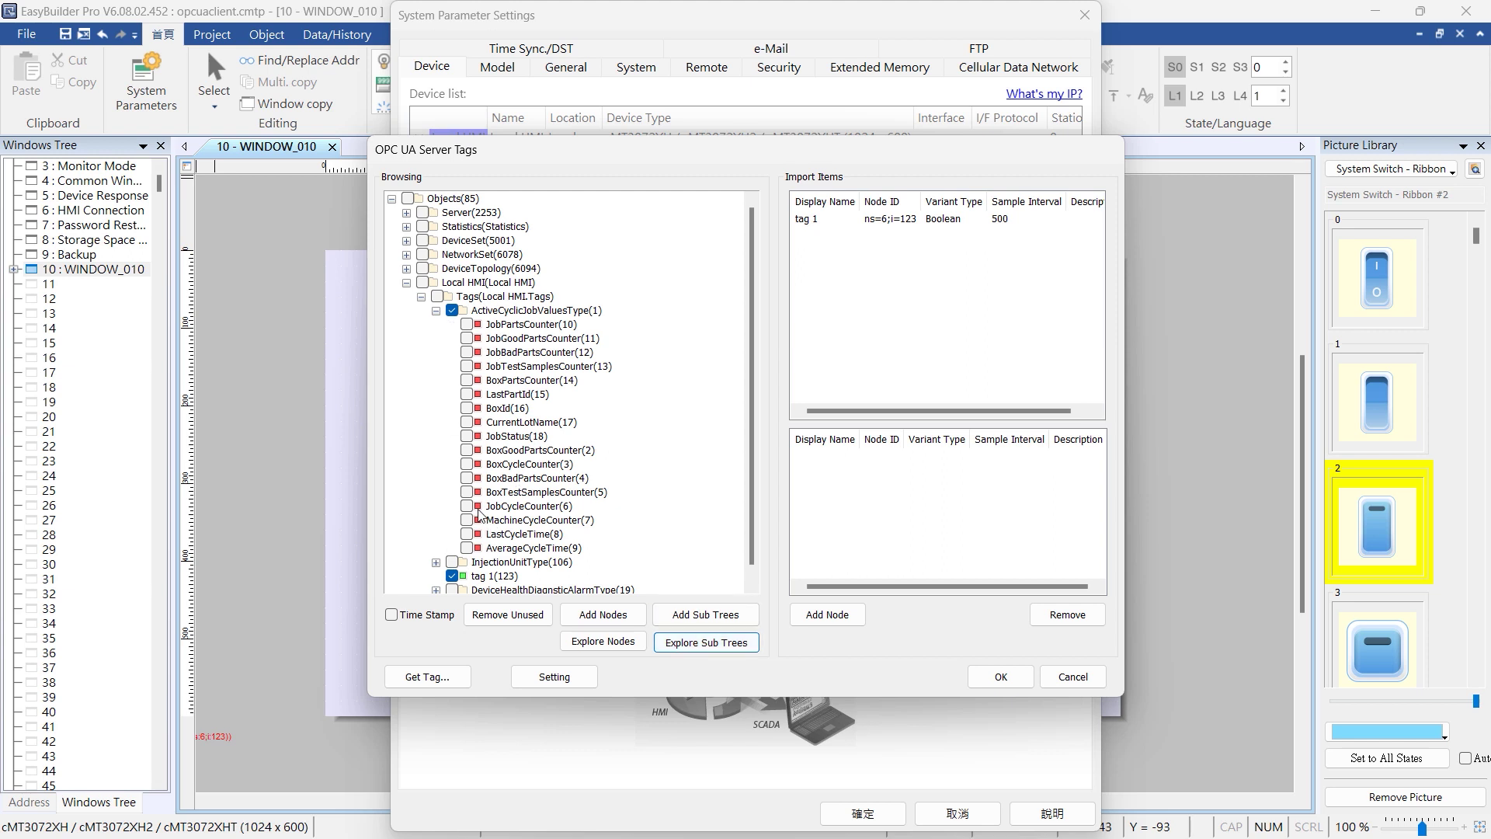
Add JobPartsCounter and JobGoodPartsCounter to the import items, unchecking tag 1
{"action": "left_click", "coordinate": [466, 326]}
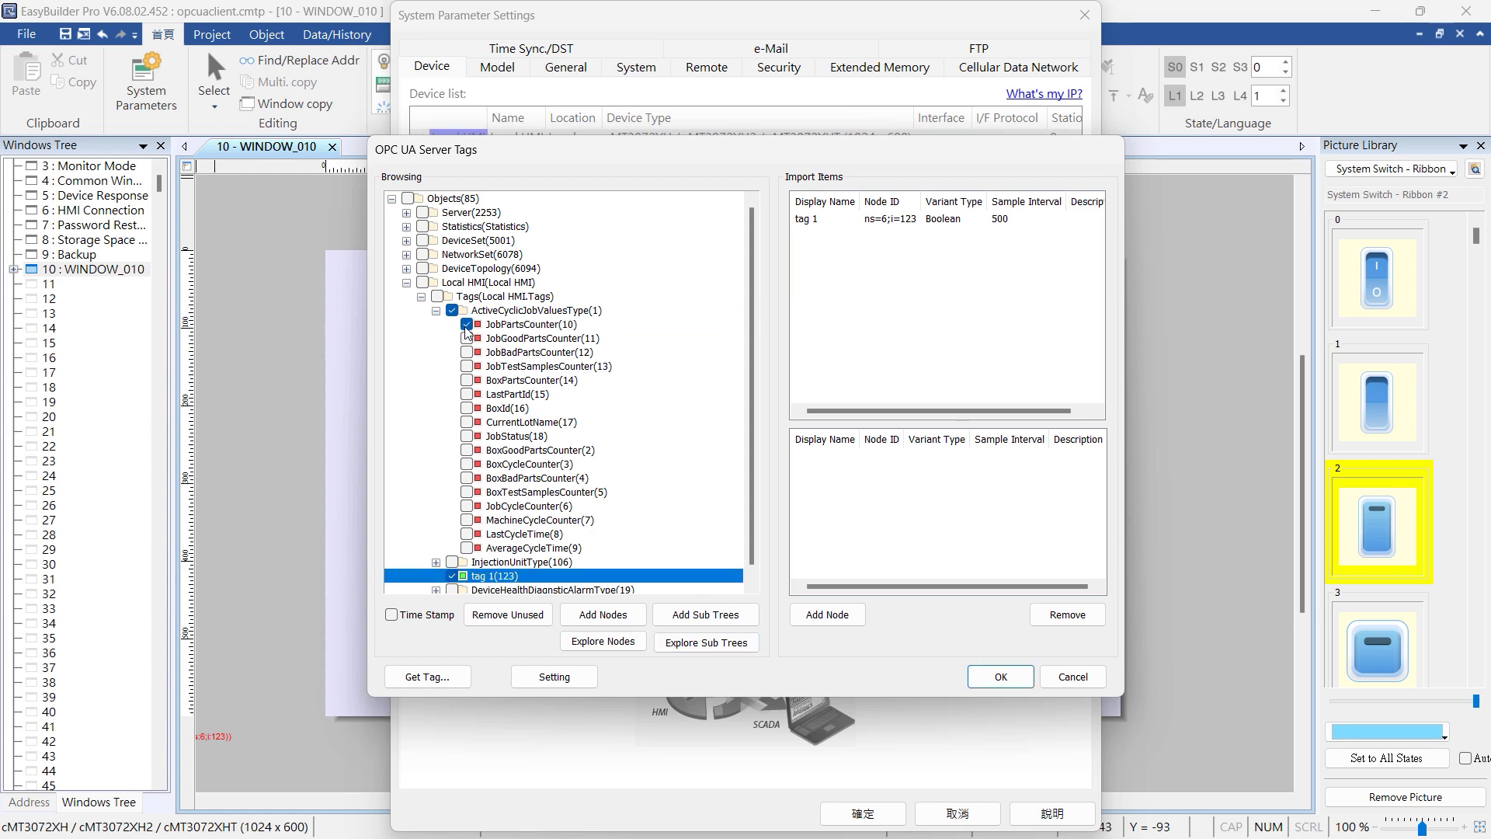
{"action": "left_click", "coordinate": [618, 625]}
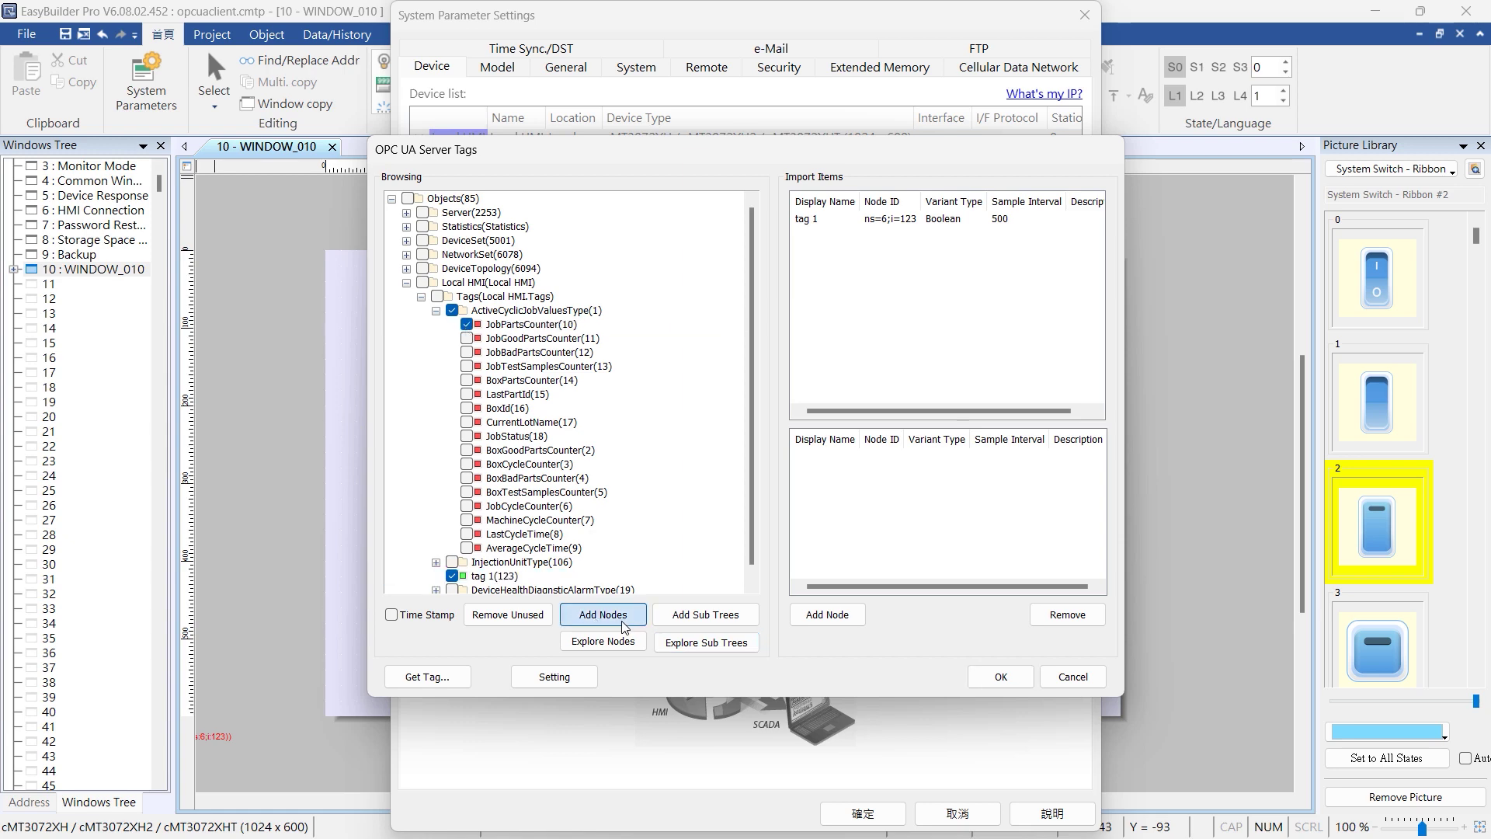
{"action": "left_click", "coordinate": [789, 476]}
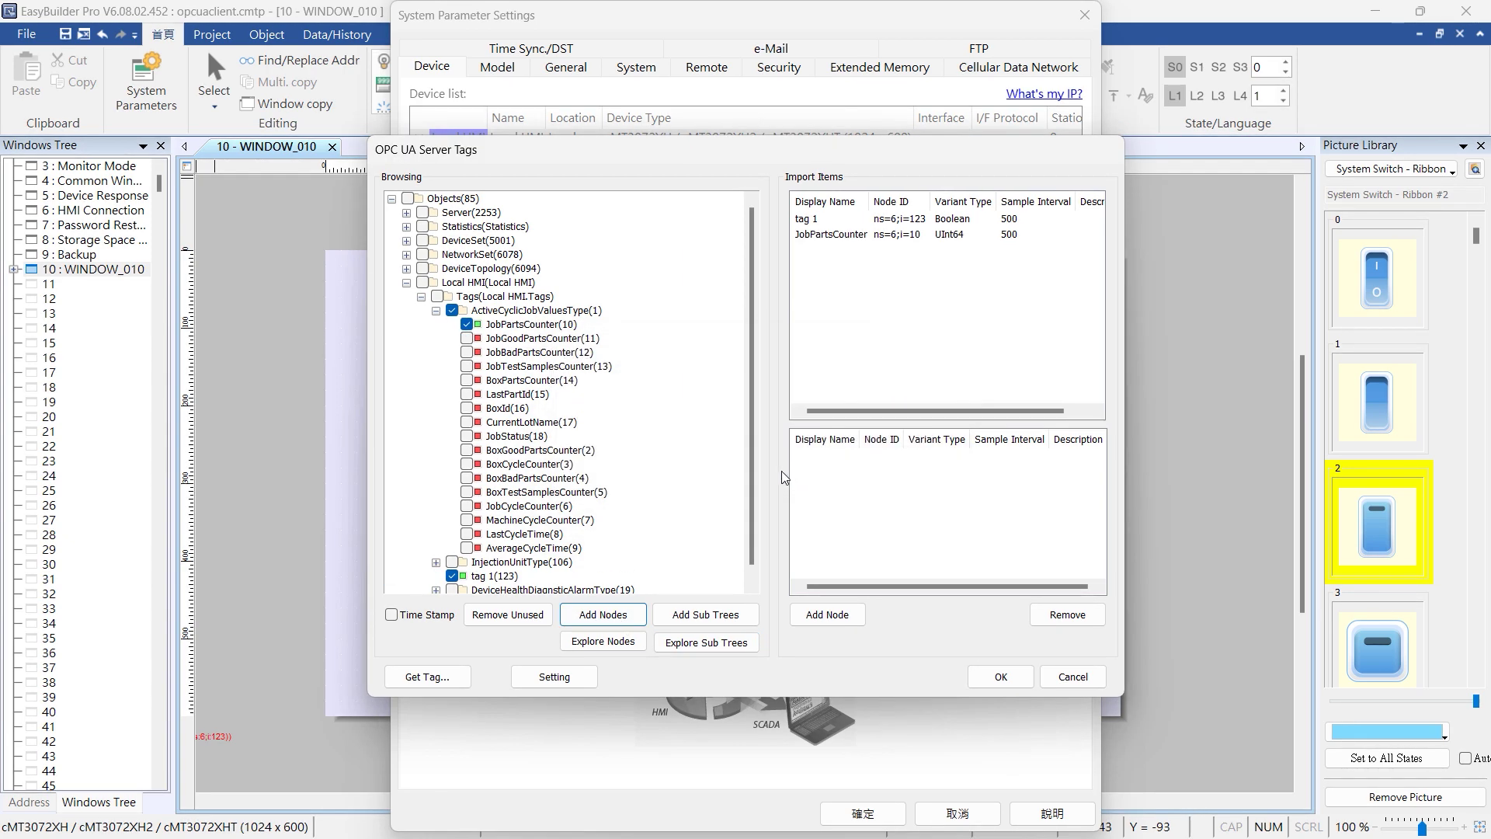
{"action": "left_click", "coordinate": [457, 576]}
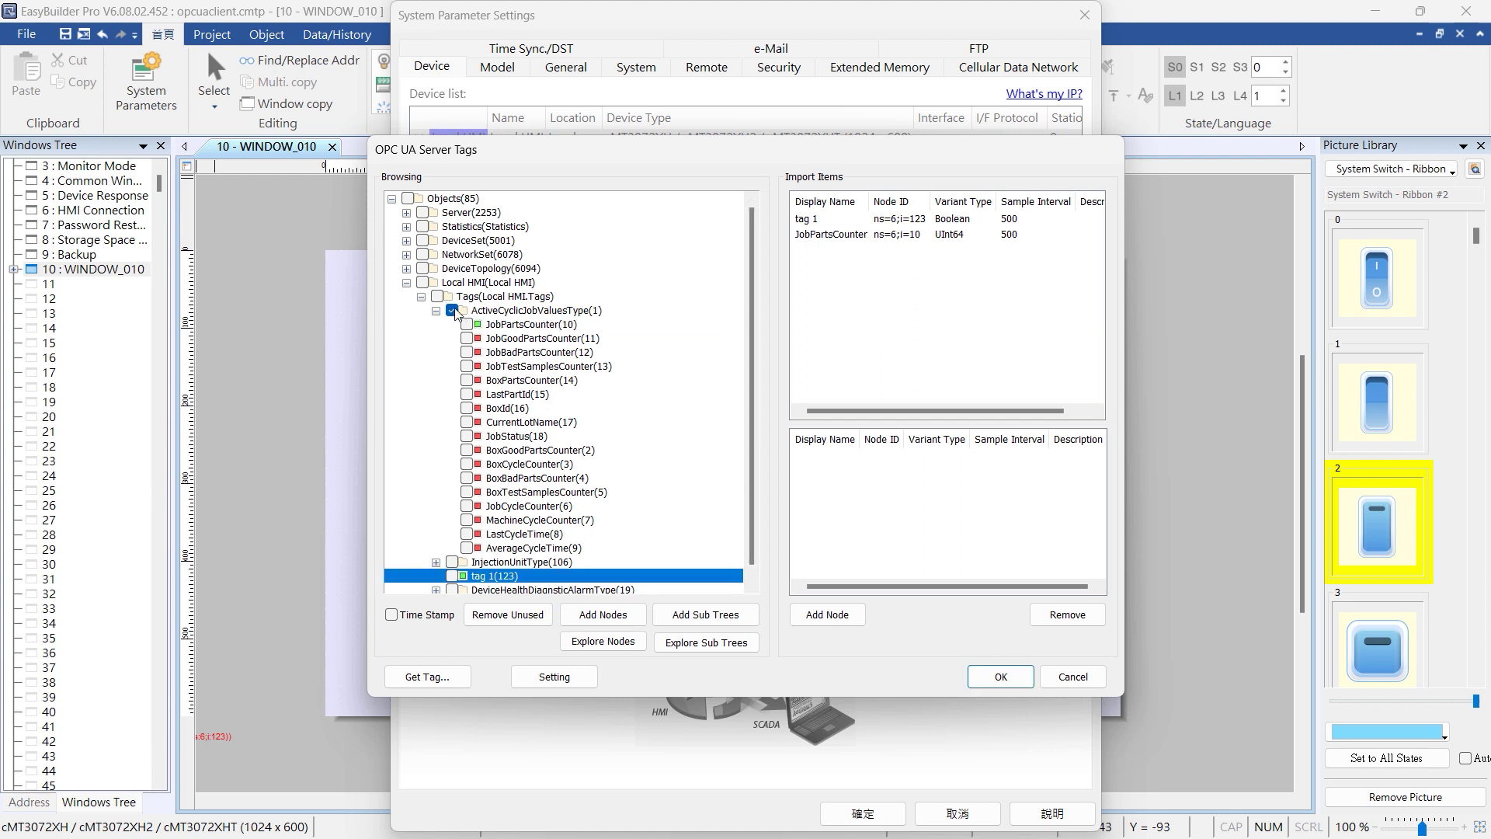
{"action": "left_click", "coordinate": [466, 338]}
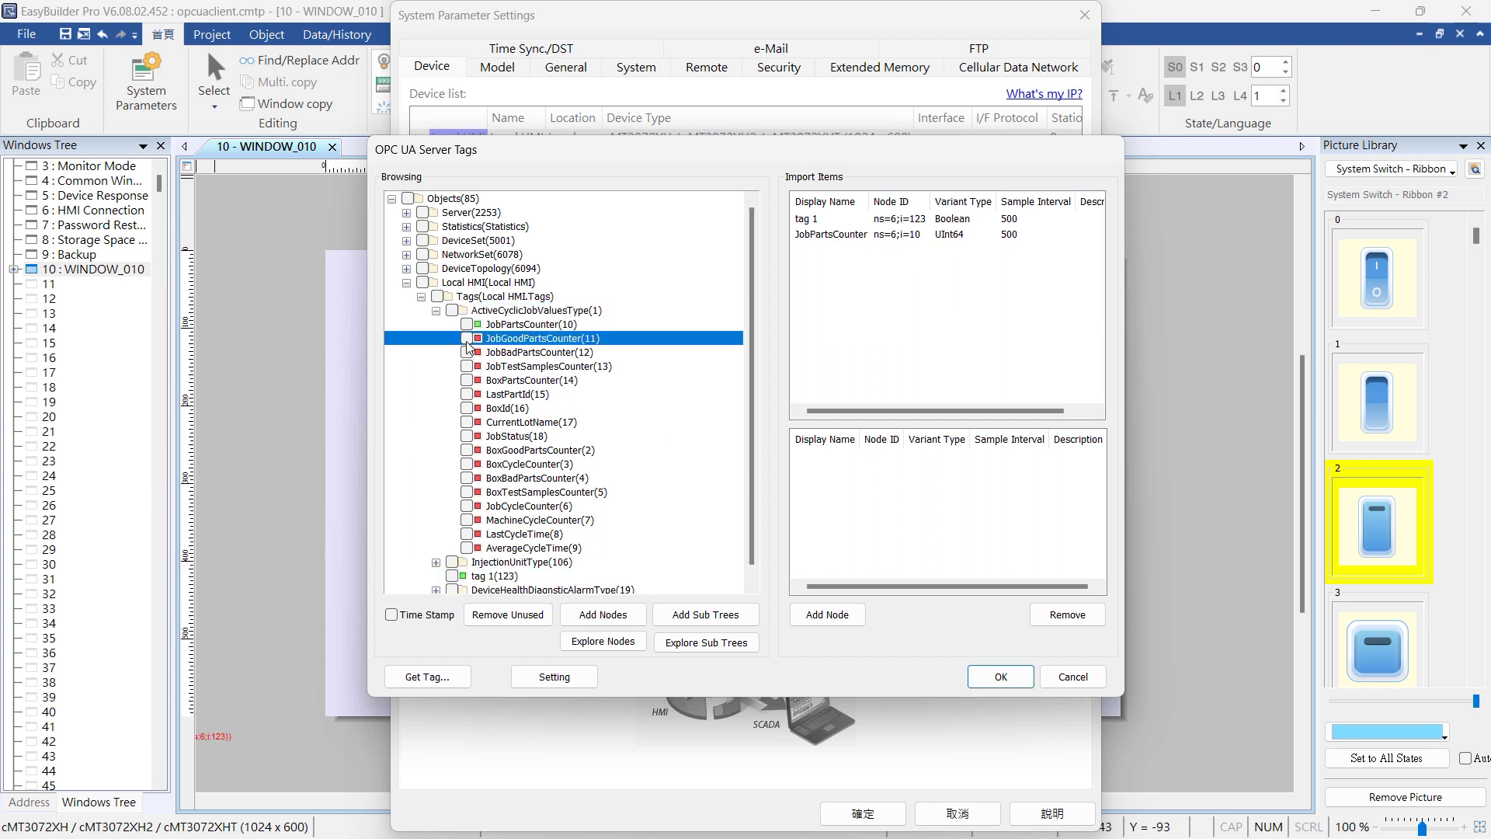
{"action": "left_click", "coordinate": [601, 621]}
{"action": "left_click", "coordinate": [796, 469]}
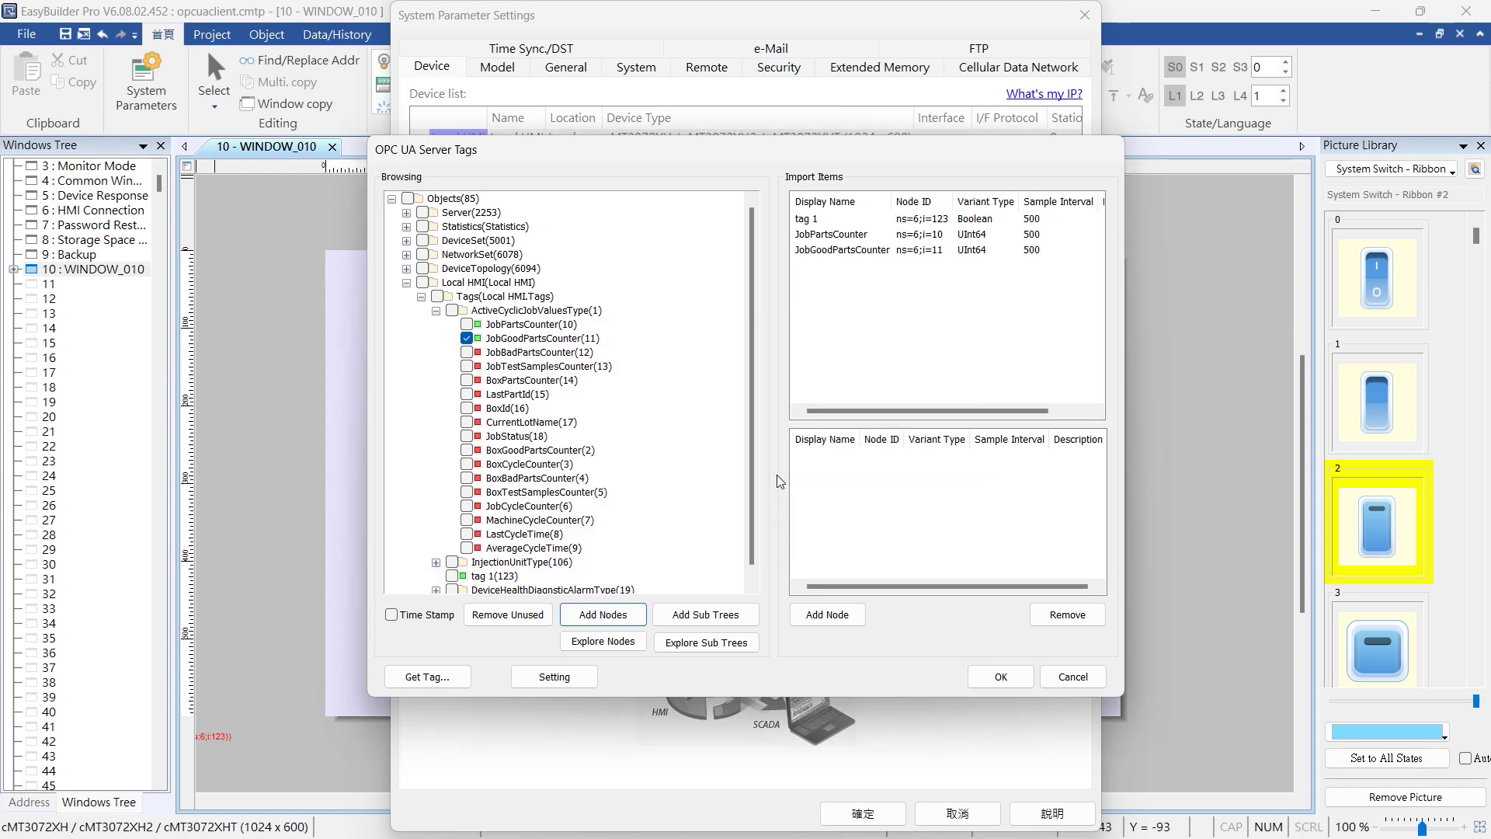
Add the whole ActiveCyclicJobValuesType sub-tree to the imports, then collapse the branch
{"action": "left_click", "coordinate": [452, 311]}
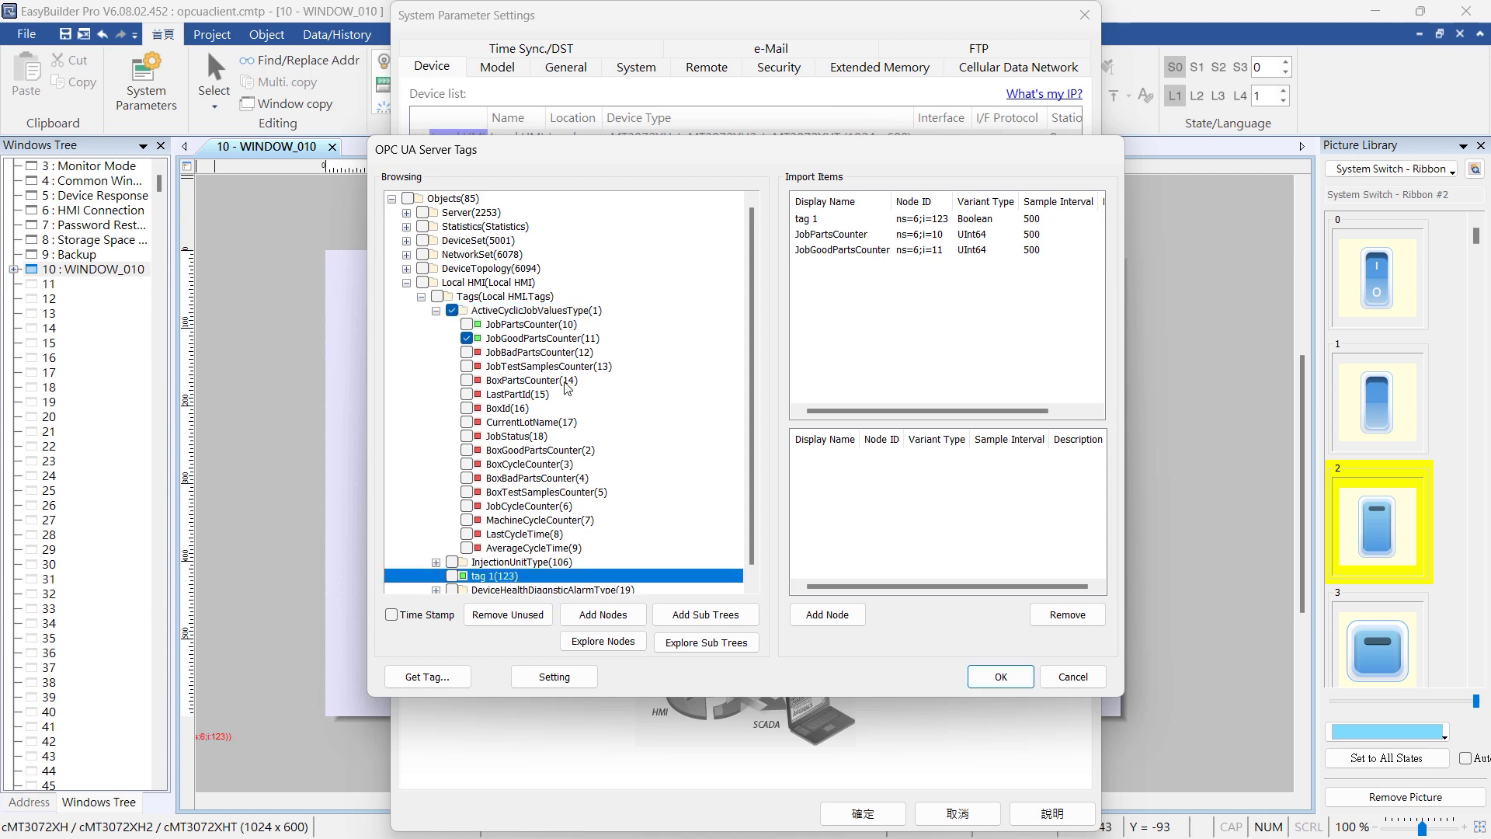
{"action": "left_click", "coordinate": [707, 618]}
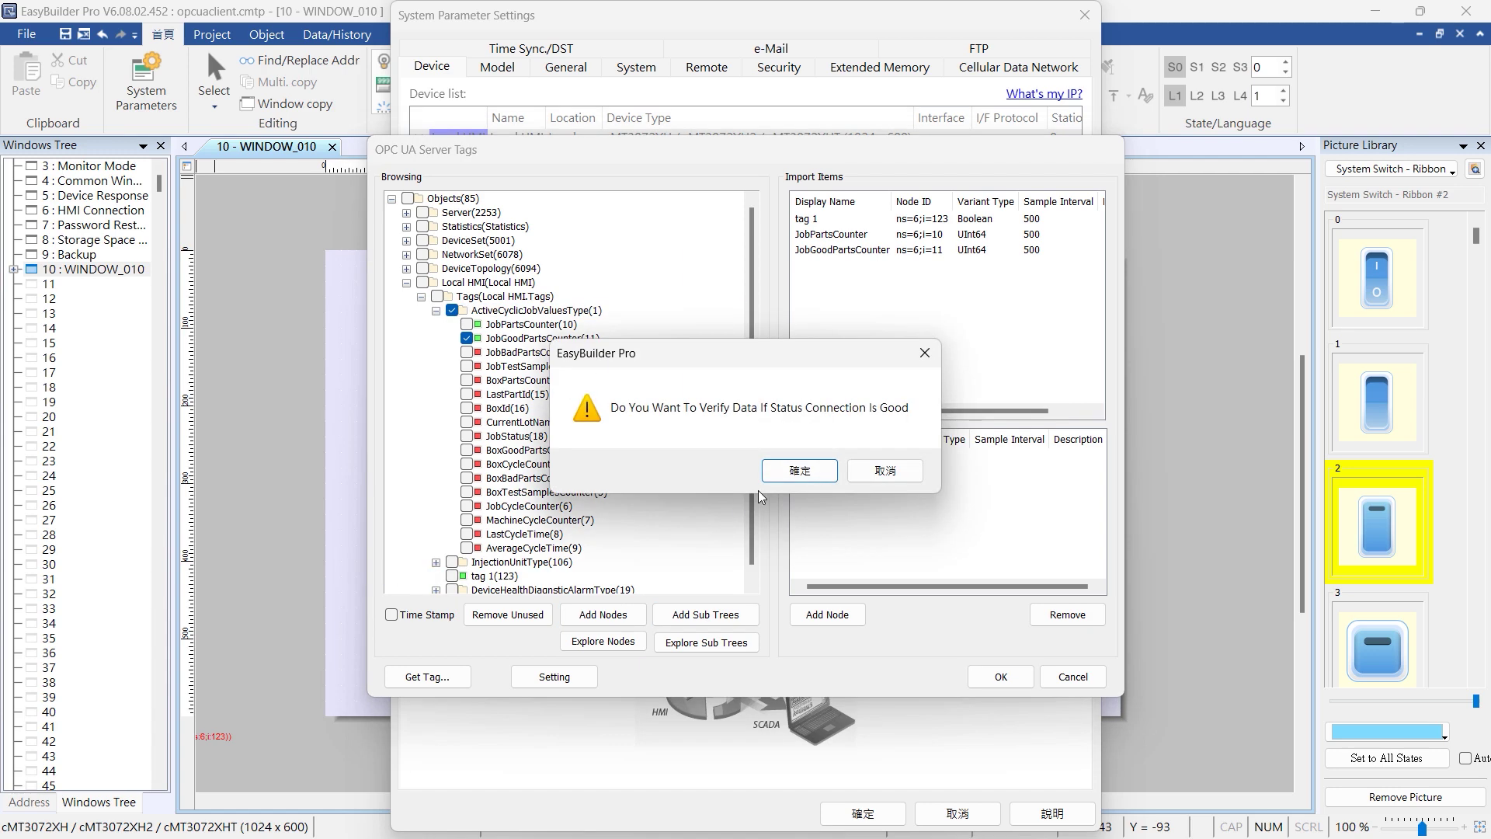
{"action": "left_click", "coordinate": [795, 470]}
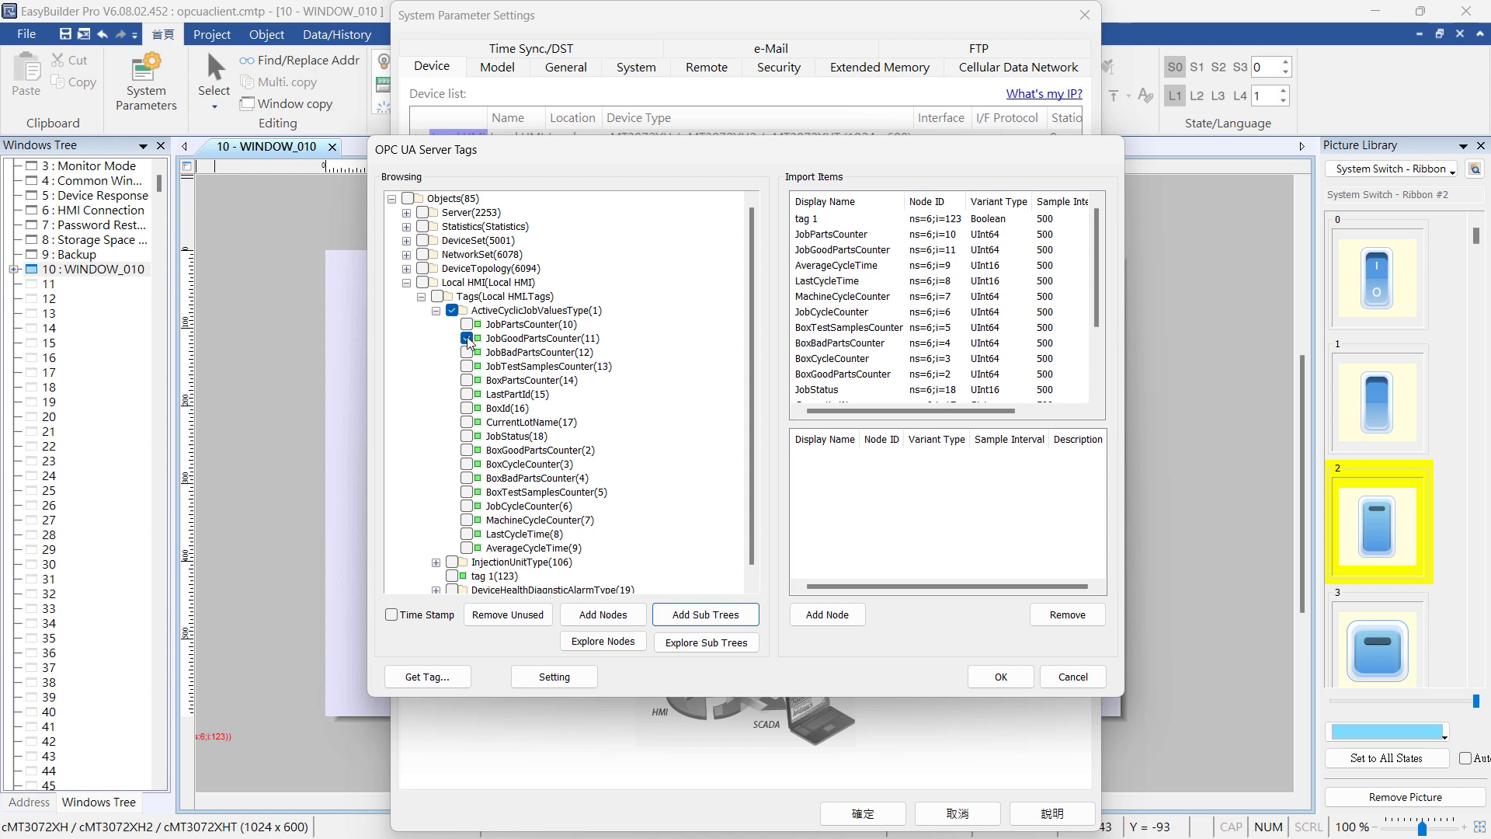
{"action": "left_click", "coordinate": [437, 311]}
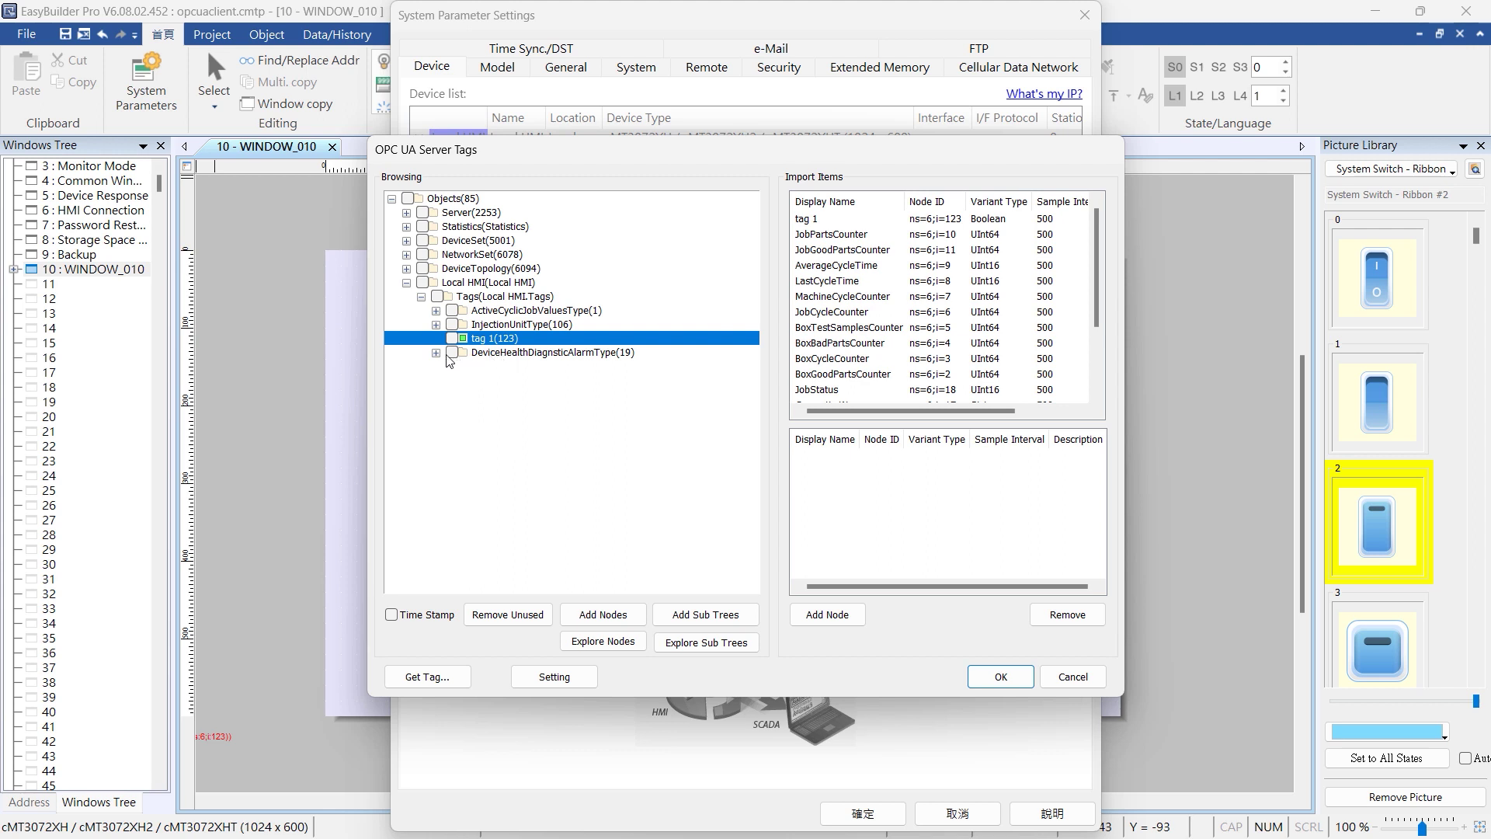
Check DeviceHealthDiagnsticAlarmType and explore its child nodes and full sub-tree
{"action": "left_click", "coordinate": [452, 352]}
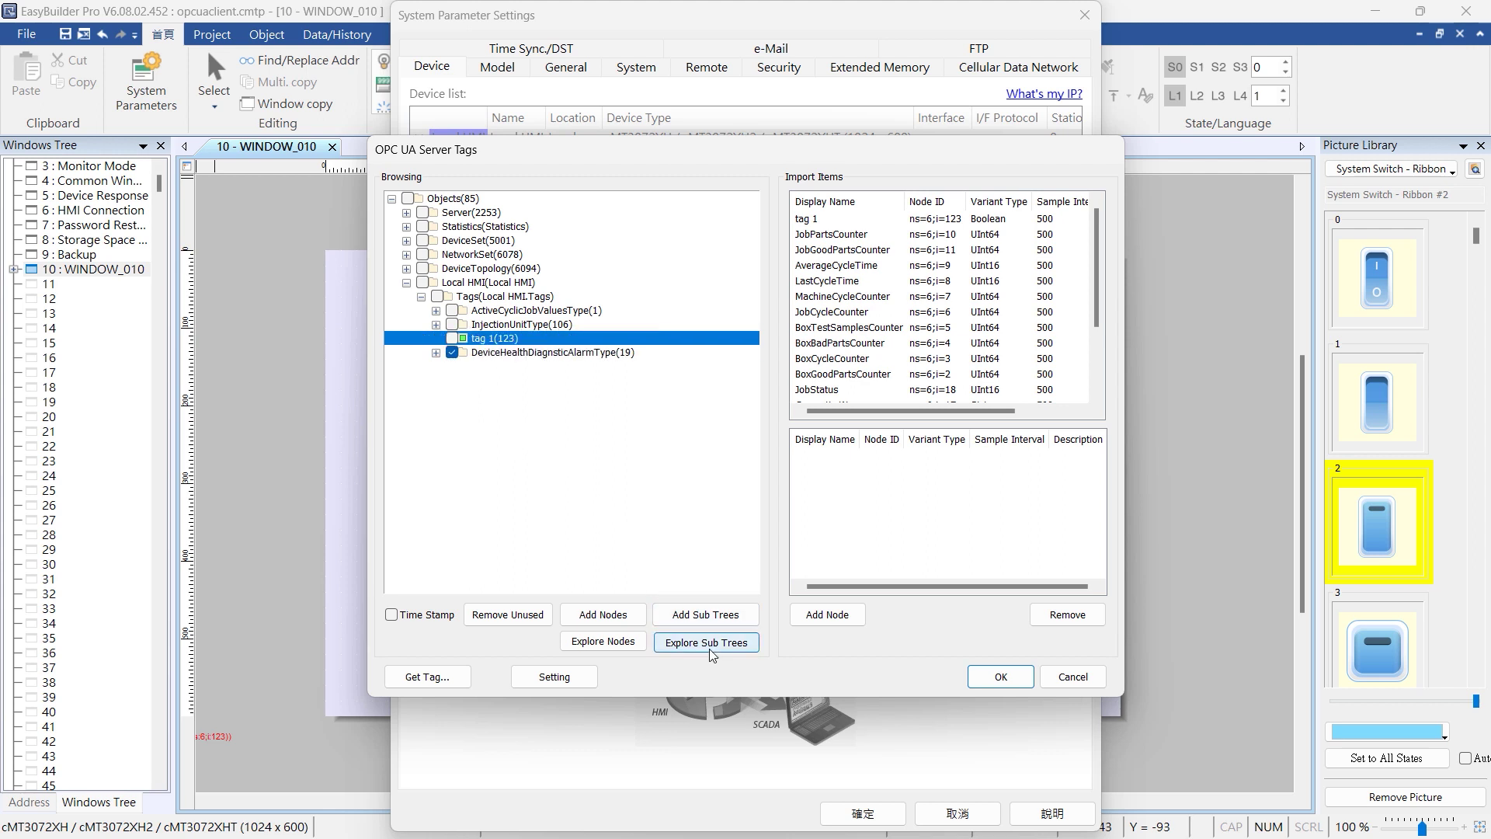
{"action": "left_click", "coordinate": [624, 642]}
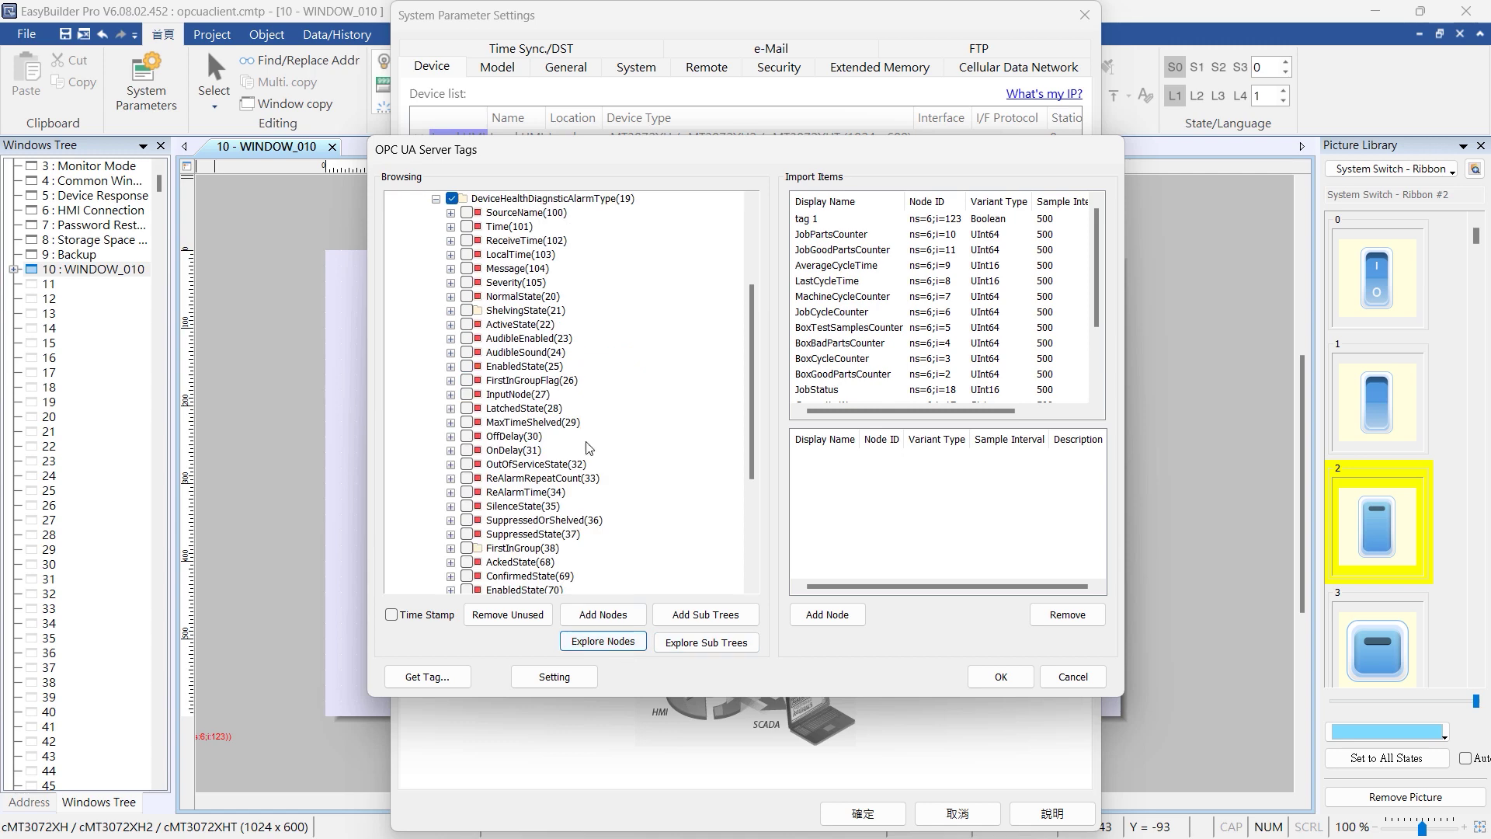
{"action": "scroll", "coordinate": [581, 376], "scroll_direction": "down", "scroll_amount": 5}
{"action": "scroll", "coordinate": [579, 378], "scroll_direction": "up", "scroll_amount": 6}
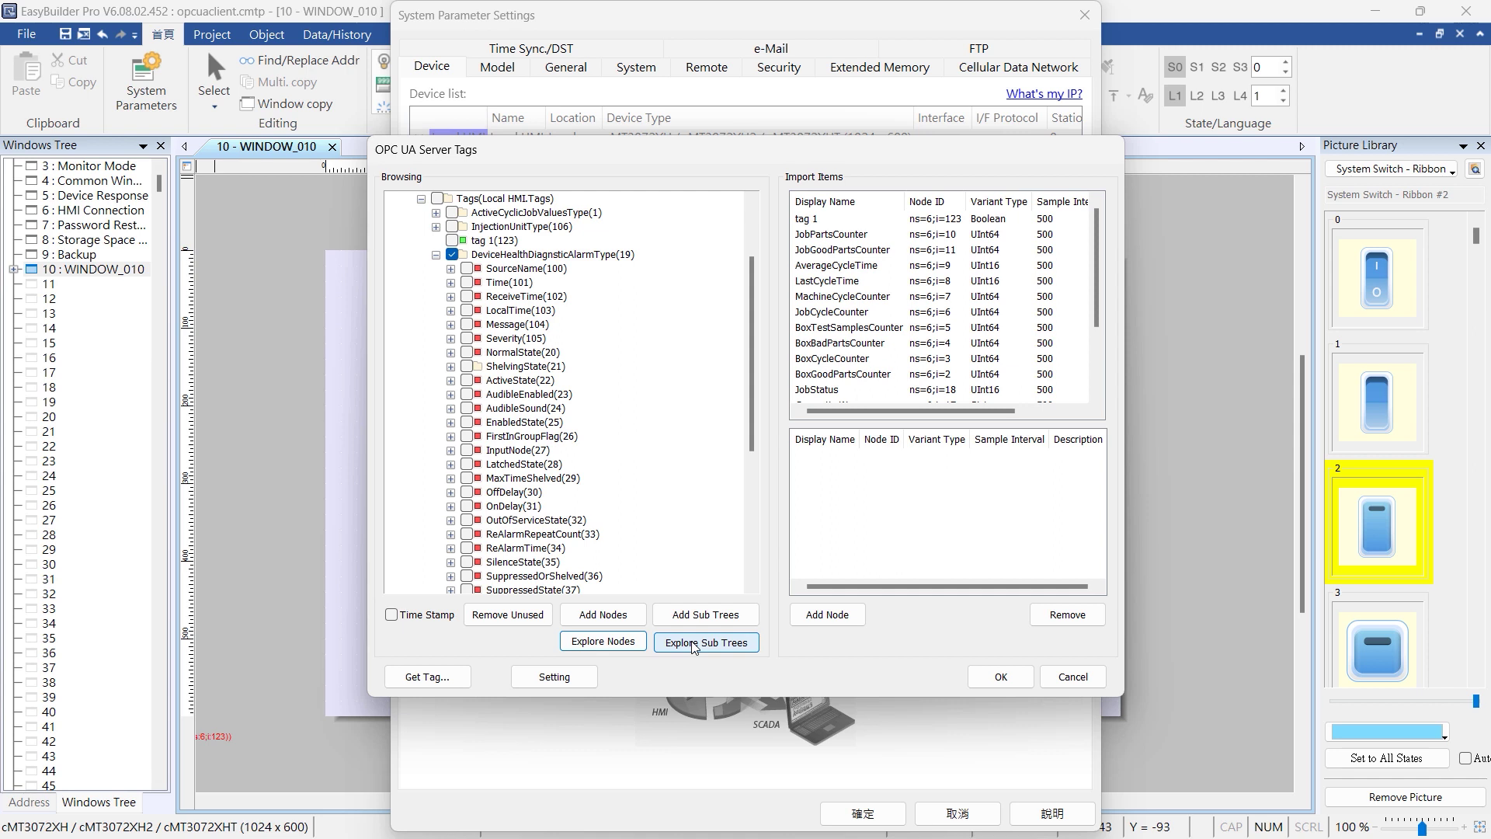
{"action": "left_click", "coordinate": [693, 647]}
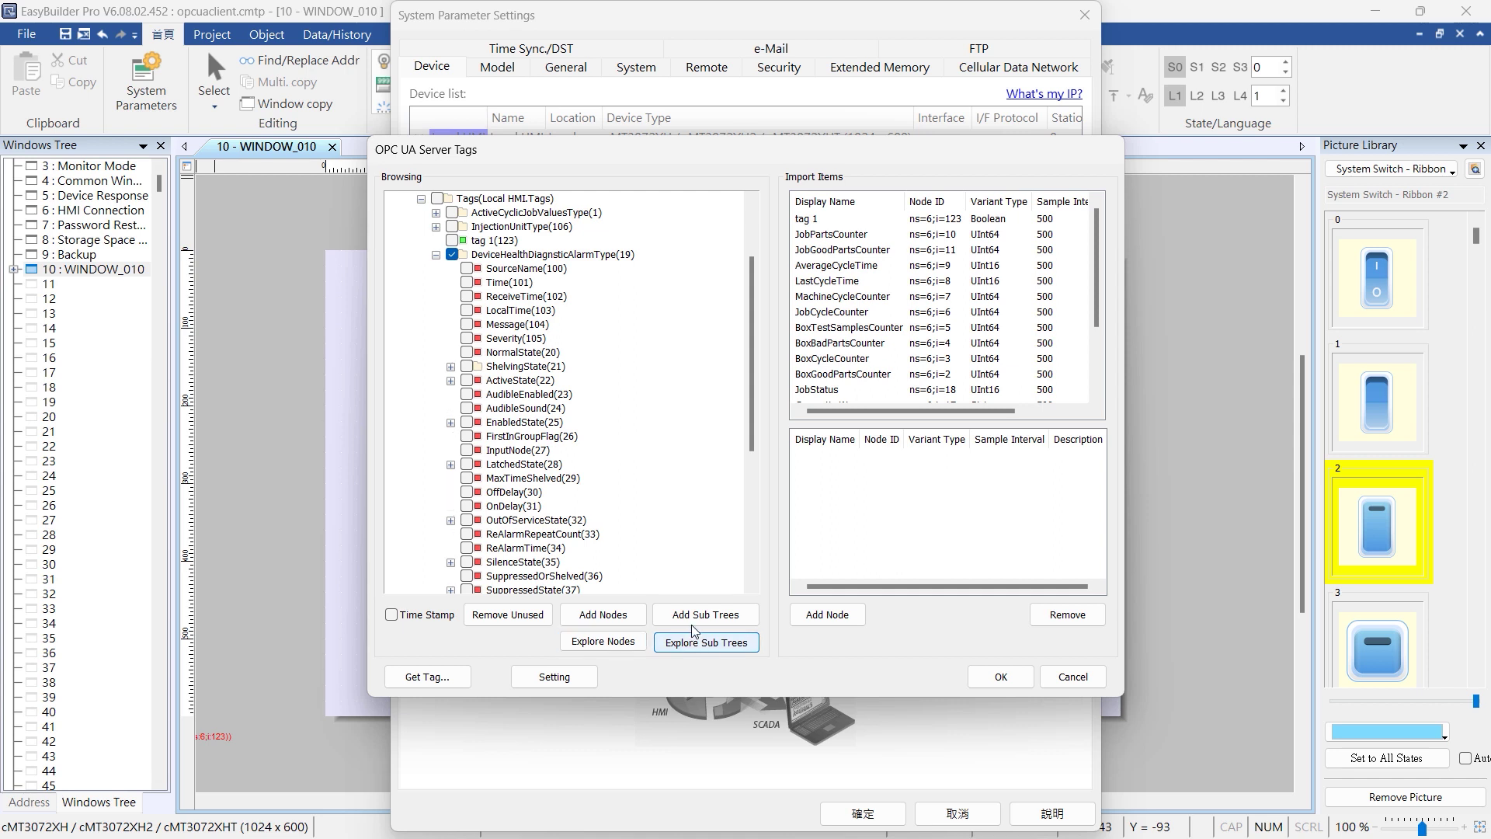
Add the alarm sub-tree to the imports, verify connection status, and finish importing
{"action": "left_click", "coordinate": [703, 616]}
{"action": "left_click", "coordinate": [798, 472]}
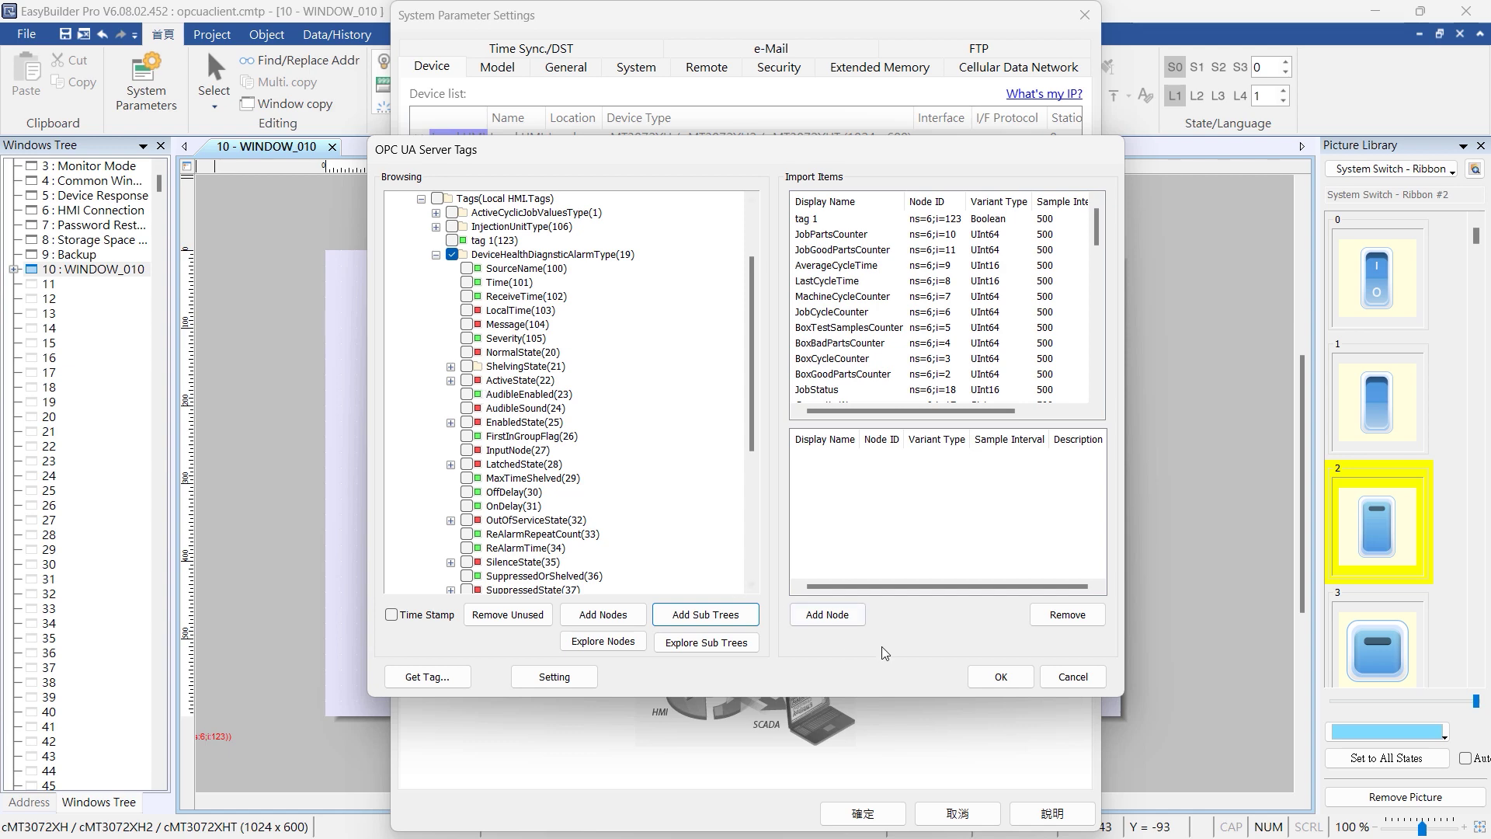
{"action": "left_click", "coordinate": [997, 678]}
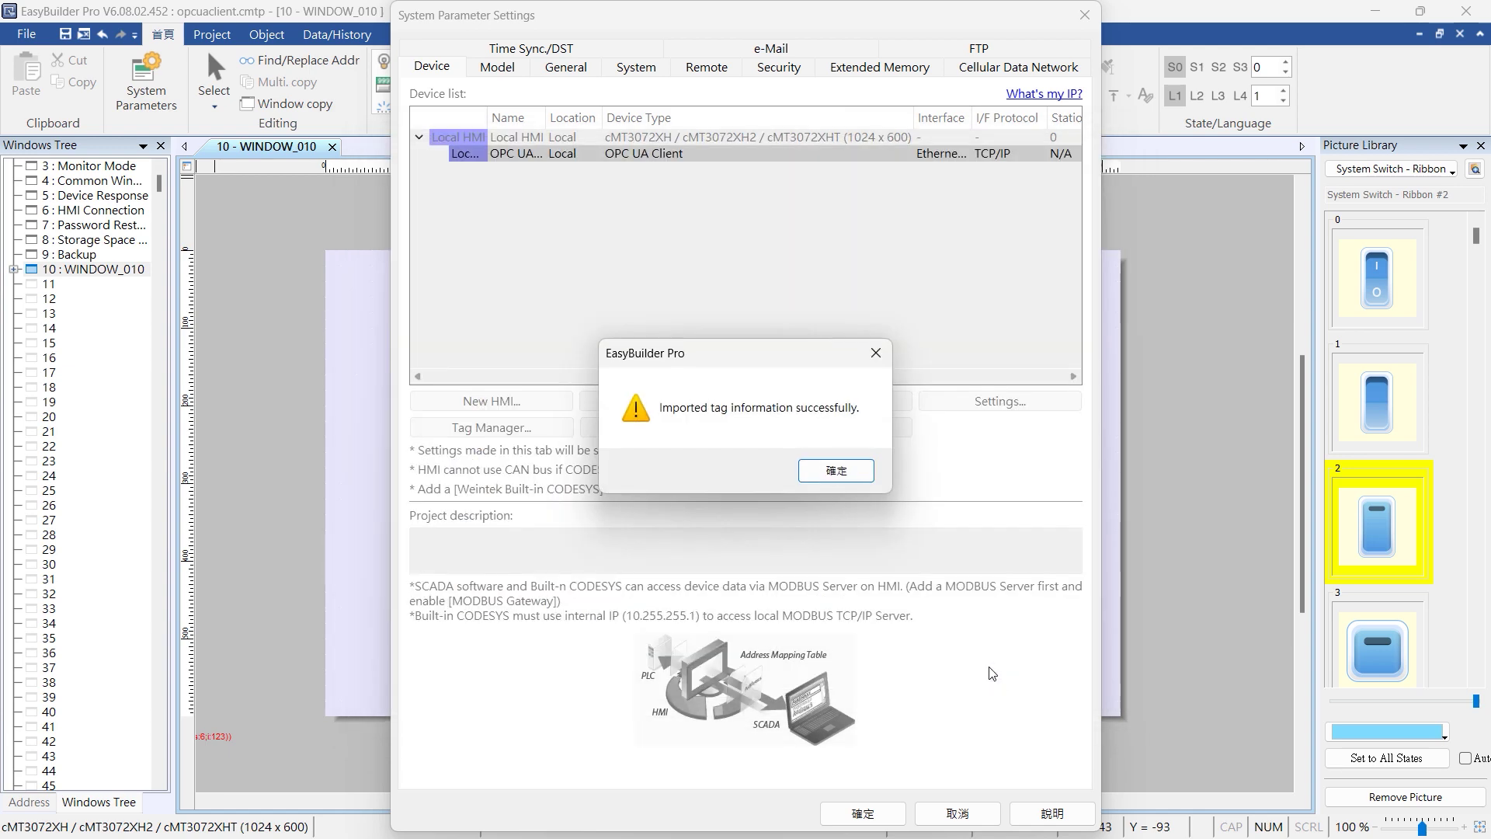
Reopen the OPC UA server tag browser and remove the unused nodes from the tree
{"action": "left_click", "coordinate": [847, 478]}
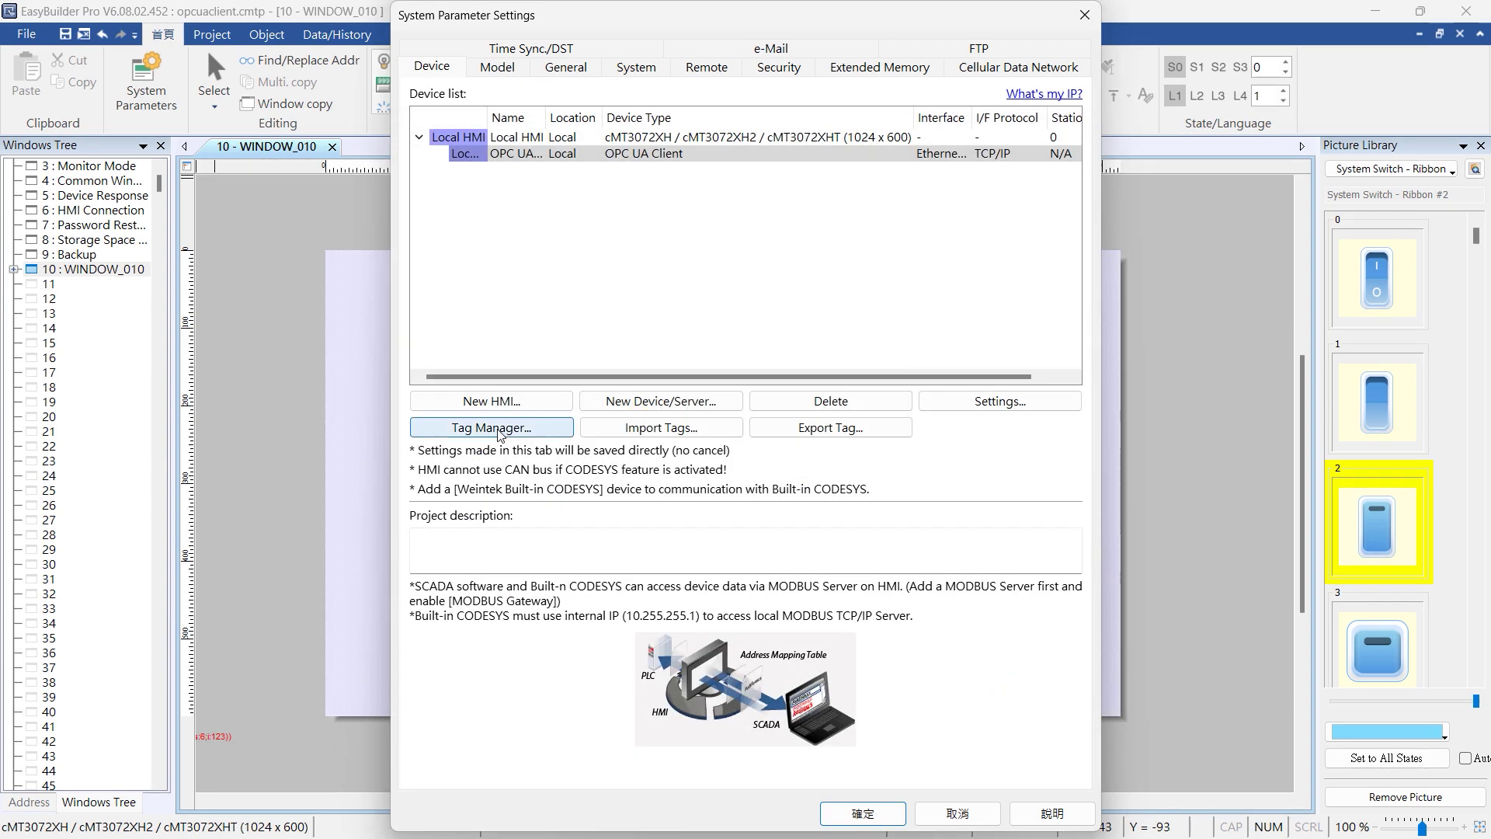
{"action": "left_click", "coordinate": [1070, 605]}
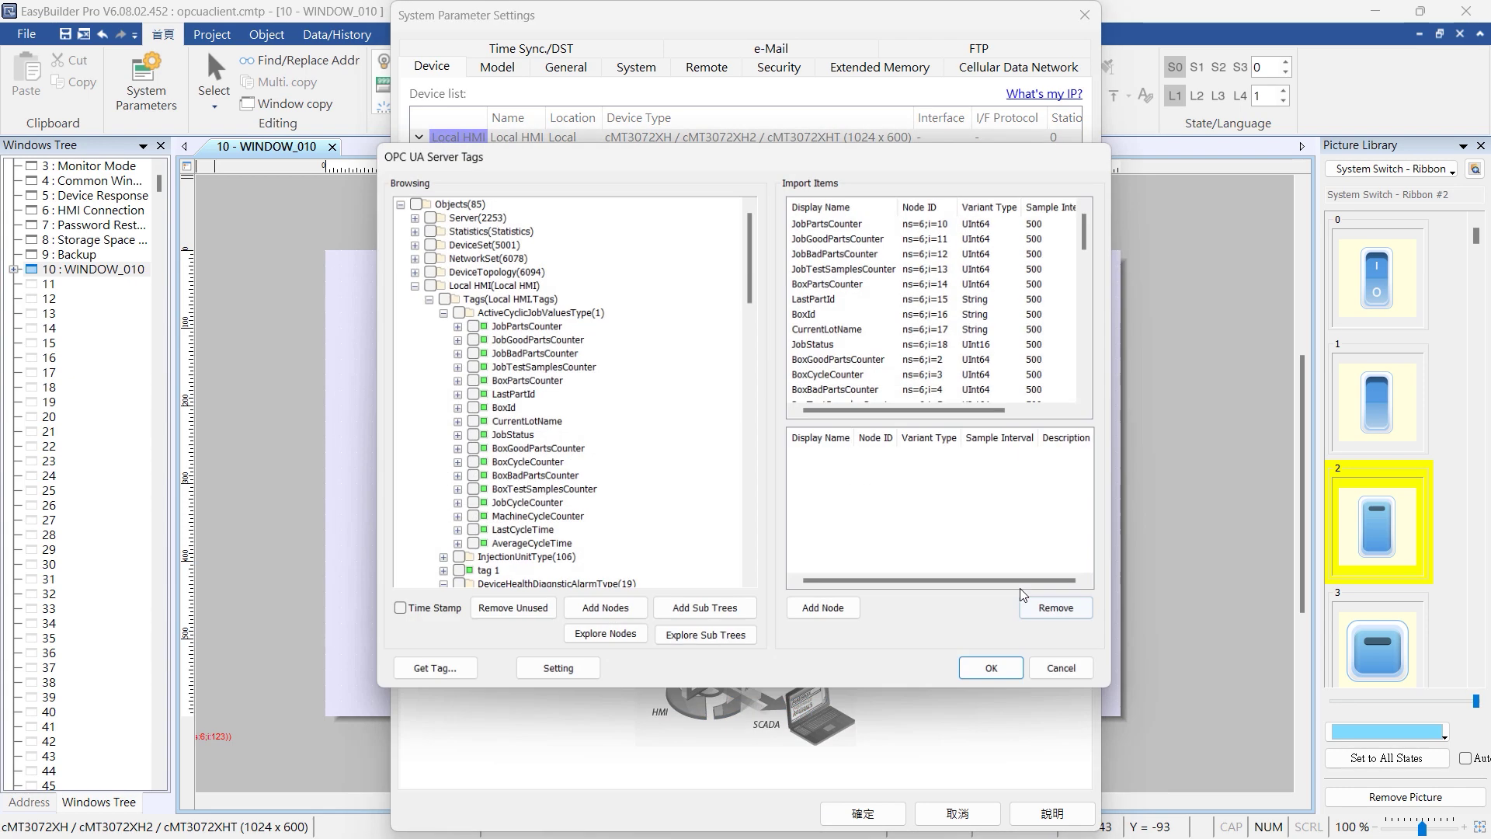
{"action": "scroll", "coordinate": [633, 400], "scroll_direction": "down", "scroll_amount": 3}
{"action": "scroll", "coordinate": [617, 397], "scroll_direction": "down", "scroll_amount": 3}
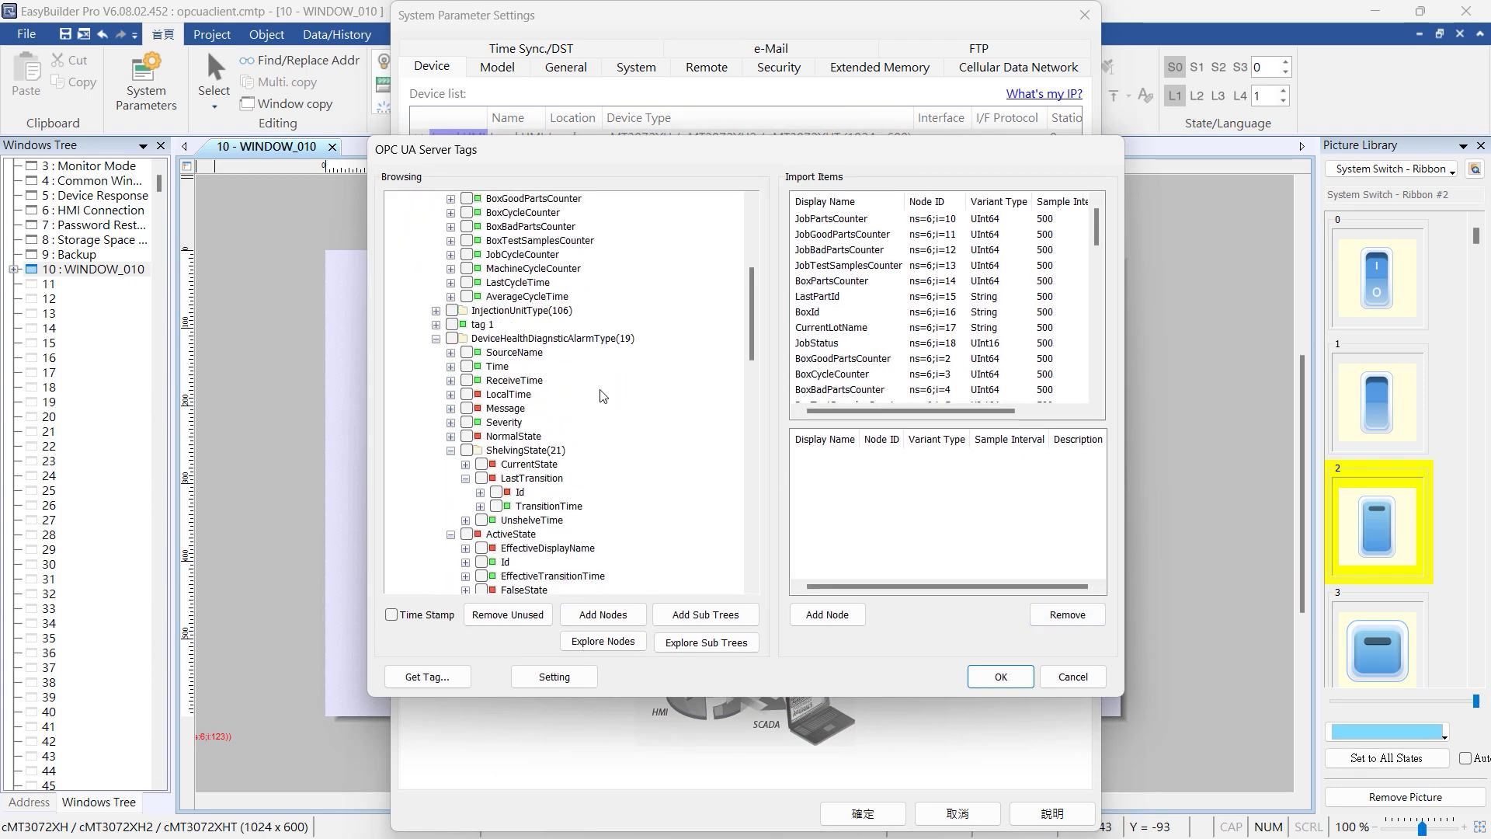
{"action": "scroll", "coordinate": [602, 396], "scroll_direction": "down", "scroll_amount": 1}
{"action": "scroll", "coordinate": [602, 396], "scroll_direction": "down", "scroll_amount": 3}
{"action": "scroll", "coordinate": [602, 397], "scroll_direction": "down", "scroll_amount": 3}
{"action": "scroll", "coordinate": [602, 397], "scroll_direction": "down", "scroll_amount": 3}
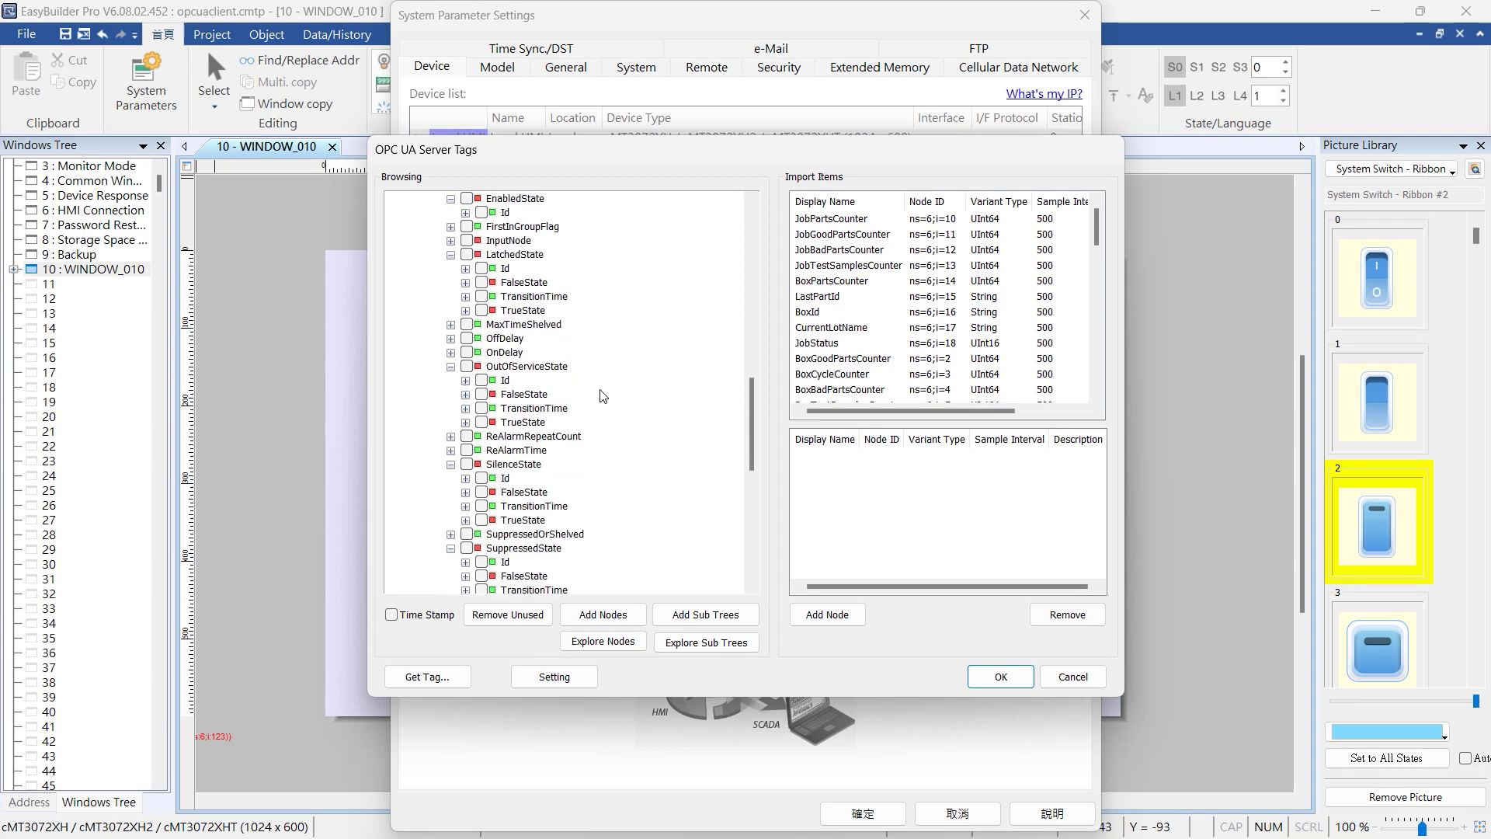
{"action": "scroll", "coordinate": [602, 396], "scroll_direction": "down", "scroll_amount": 3}
{"action": "scroll", "coordinate": [602, 396], "scroll_direction": "down", "scroll_amount": 2}
{"action": "scroll", "coordinate": [602, 396], "scroll_direction": "down", "scroll_amount": 2}
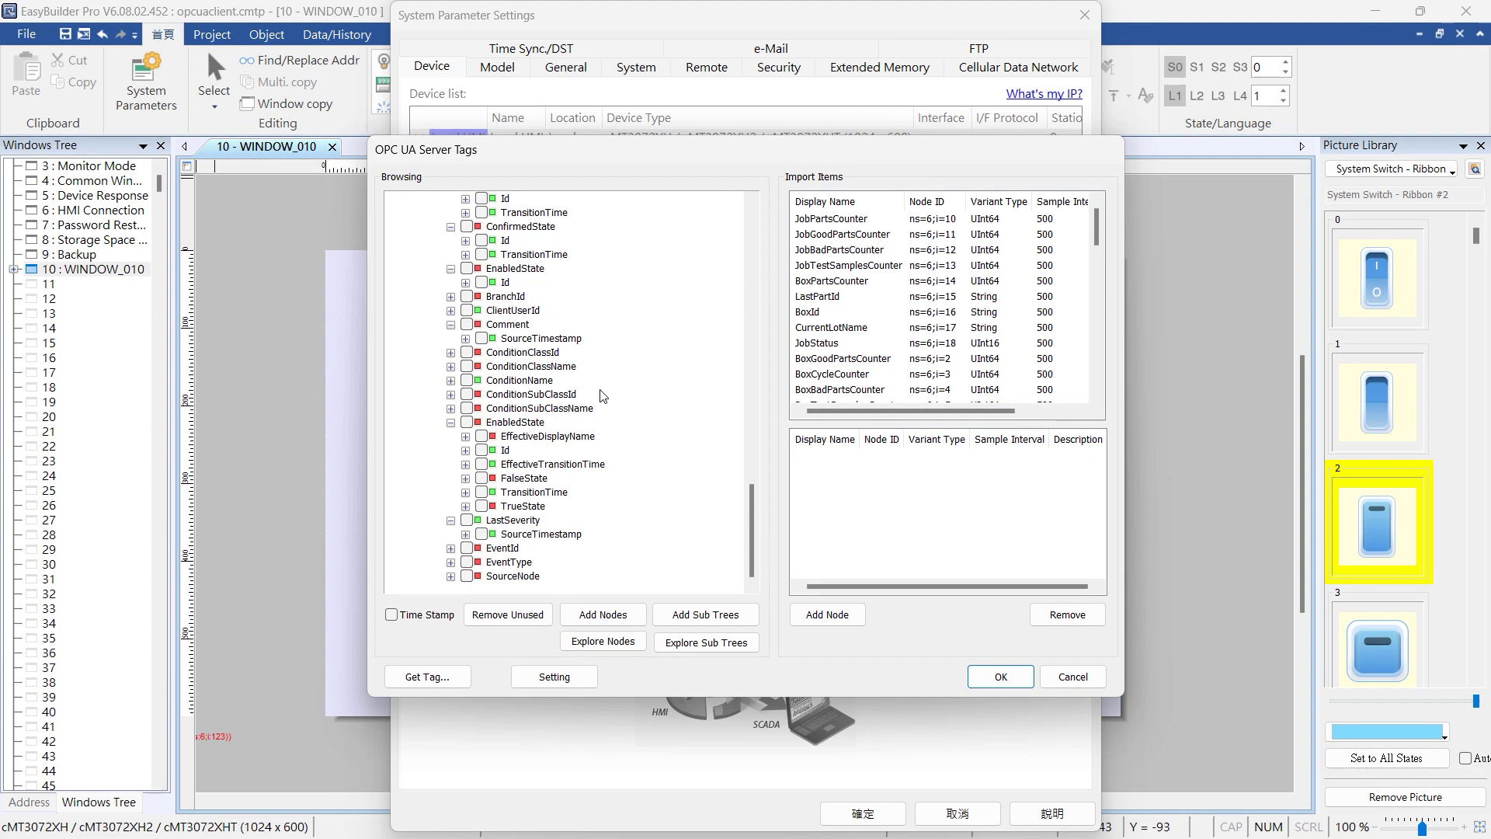
{"action": "left_click", "coordinate": [516, 616]}
{"action": "left_click", "coordinate": [777, 478]}
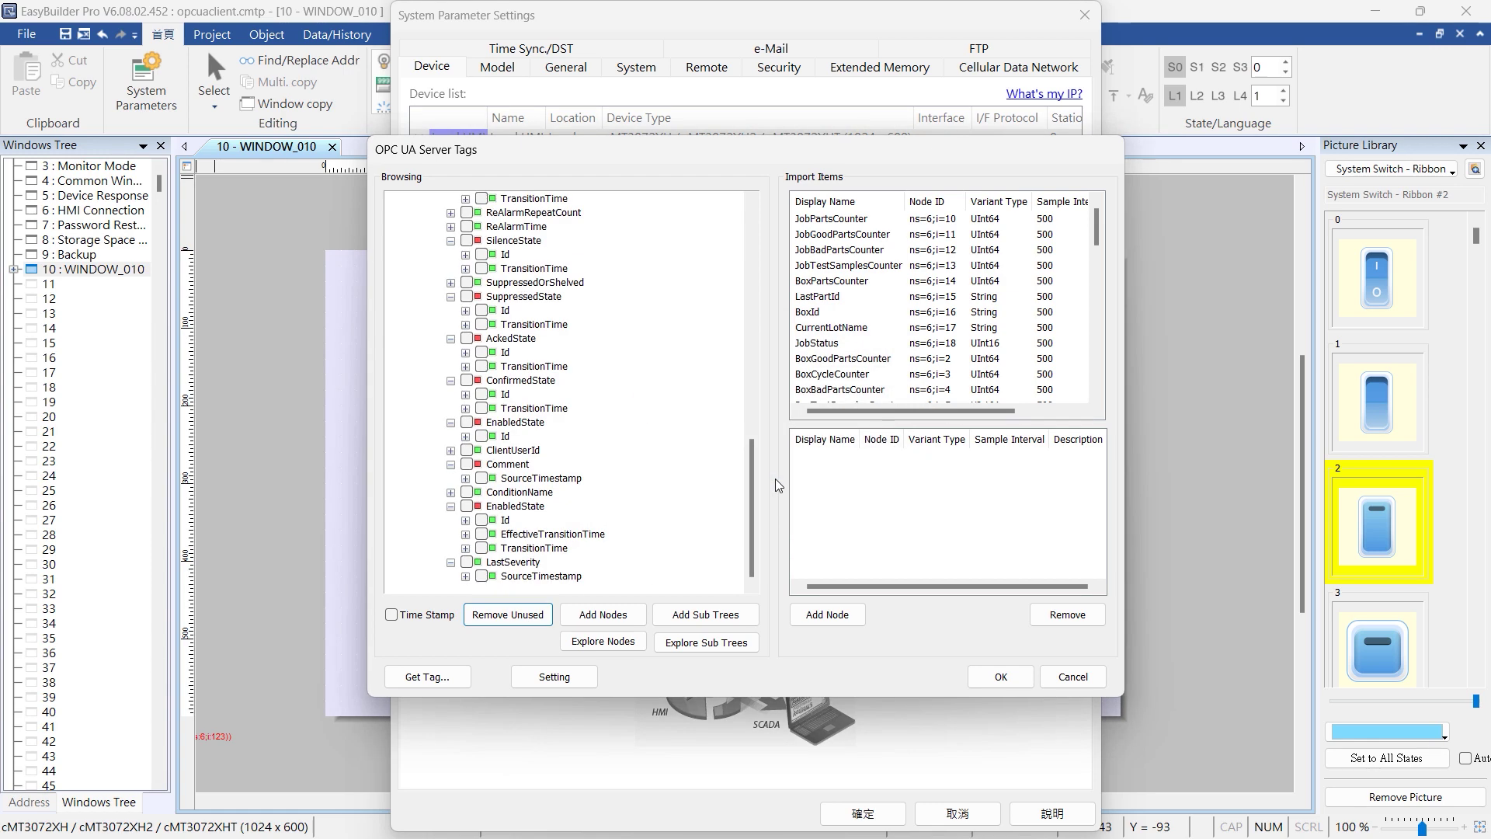
{"action": "scroll", "coordinate": [647, 486], "scroll_direction": "up", "scroll_amount": 3}
{"action": "scroll", "coordinate": [646, 486], "scroll_direction": "up", "scroll_amount": 3}
{"action": "scroll", "coordinate": [646, 486], "scroll_direction": "up", "scroll_amount": 3}
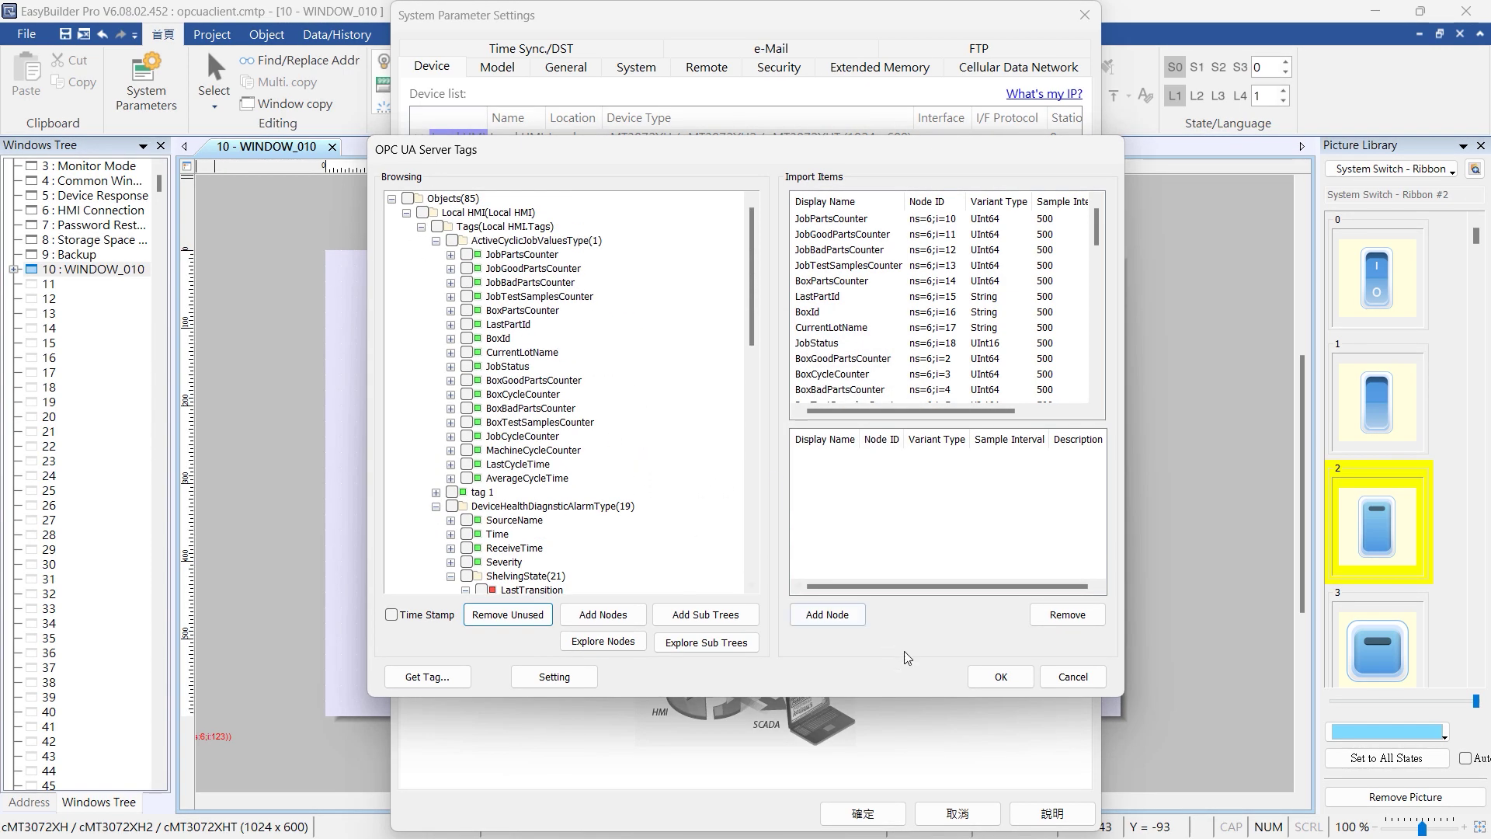
Finish the tag import and close System Parameter Settings
{"action": "left_click", "coordinate": [999, 677]}
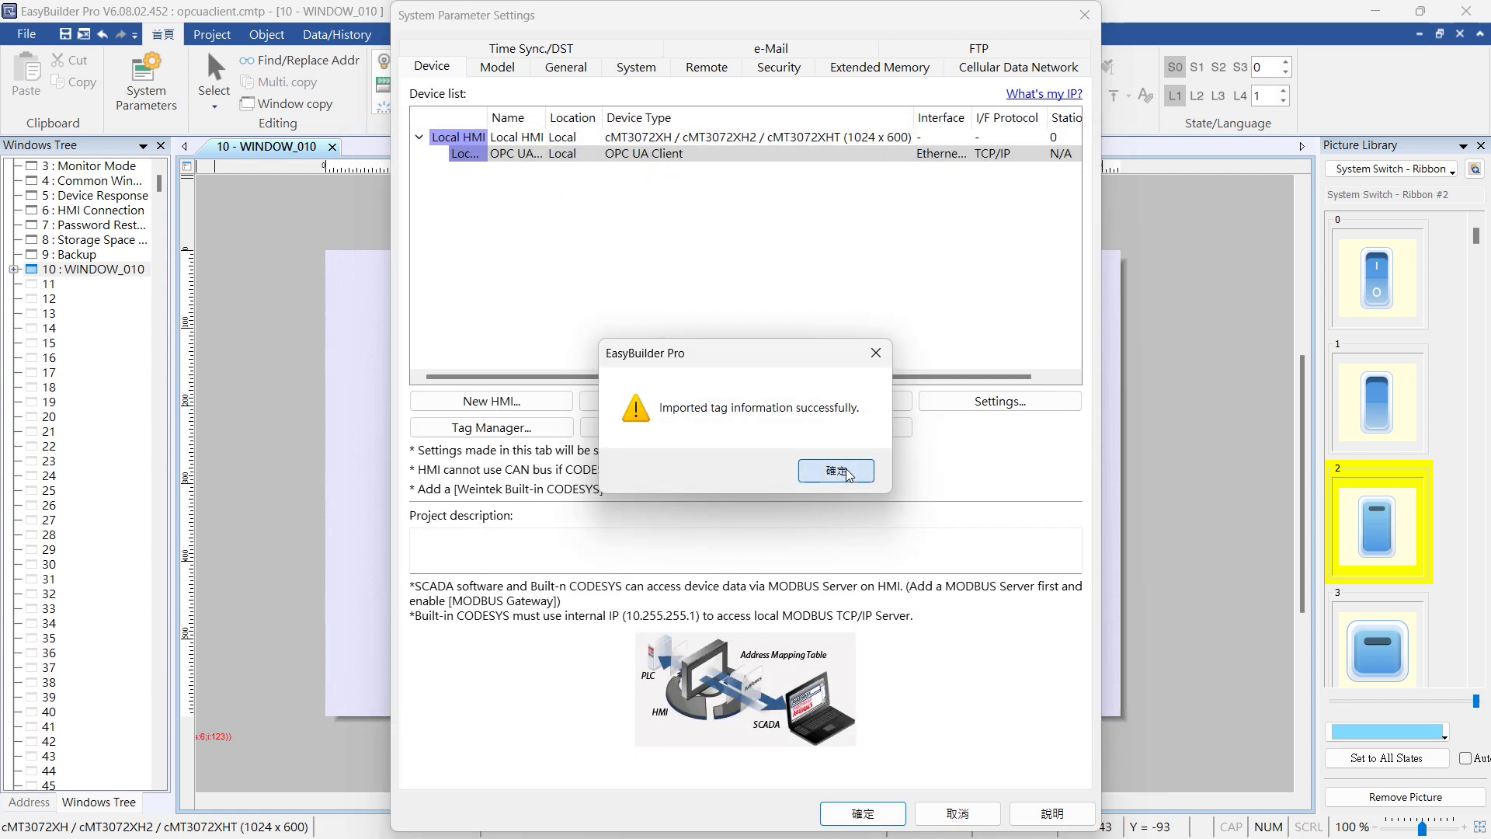
{"action": "left_click", "coordinate": [836, 471]}
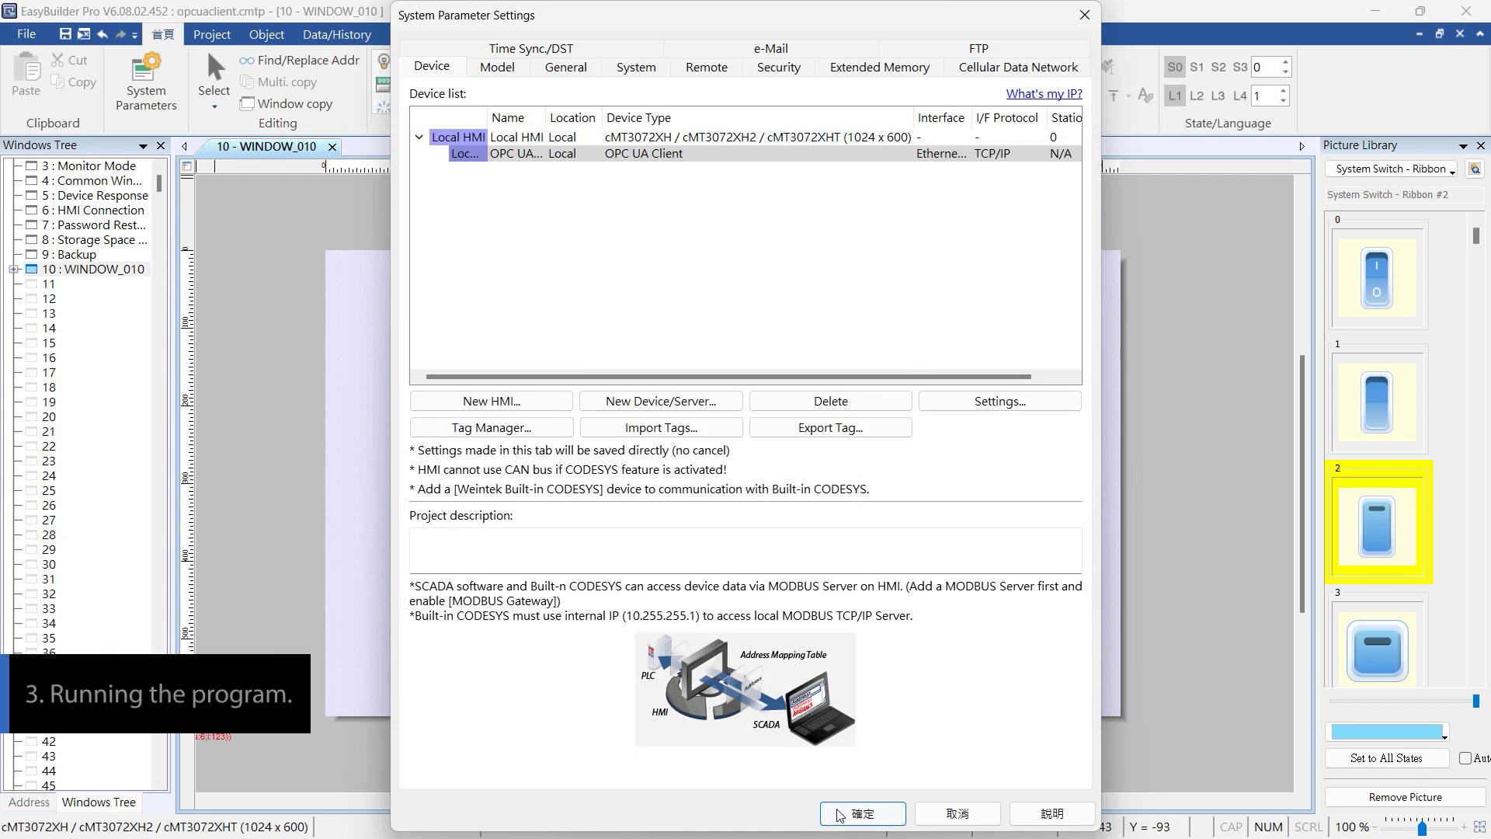
{"action": "left_click", "coordinate": [862, 813]}
Place a toggle switch on WINDOW_010 bound to tag 1 (ns=6;i=123, BOOL)
{"action": "left_click", "coordinate": [266, 33]}
{"action": "left_click", "coordinate": [426, 59]}
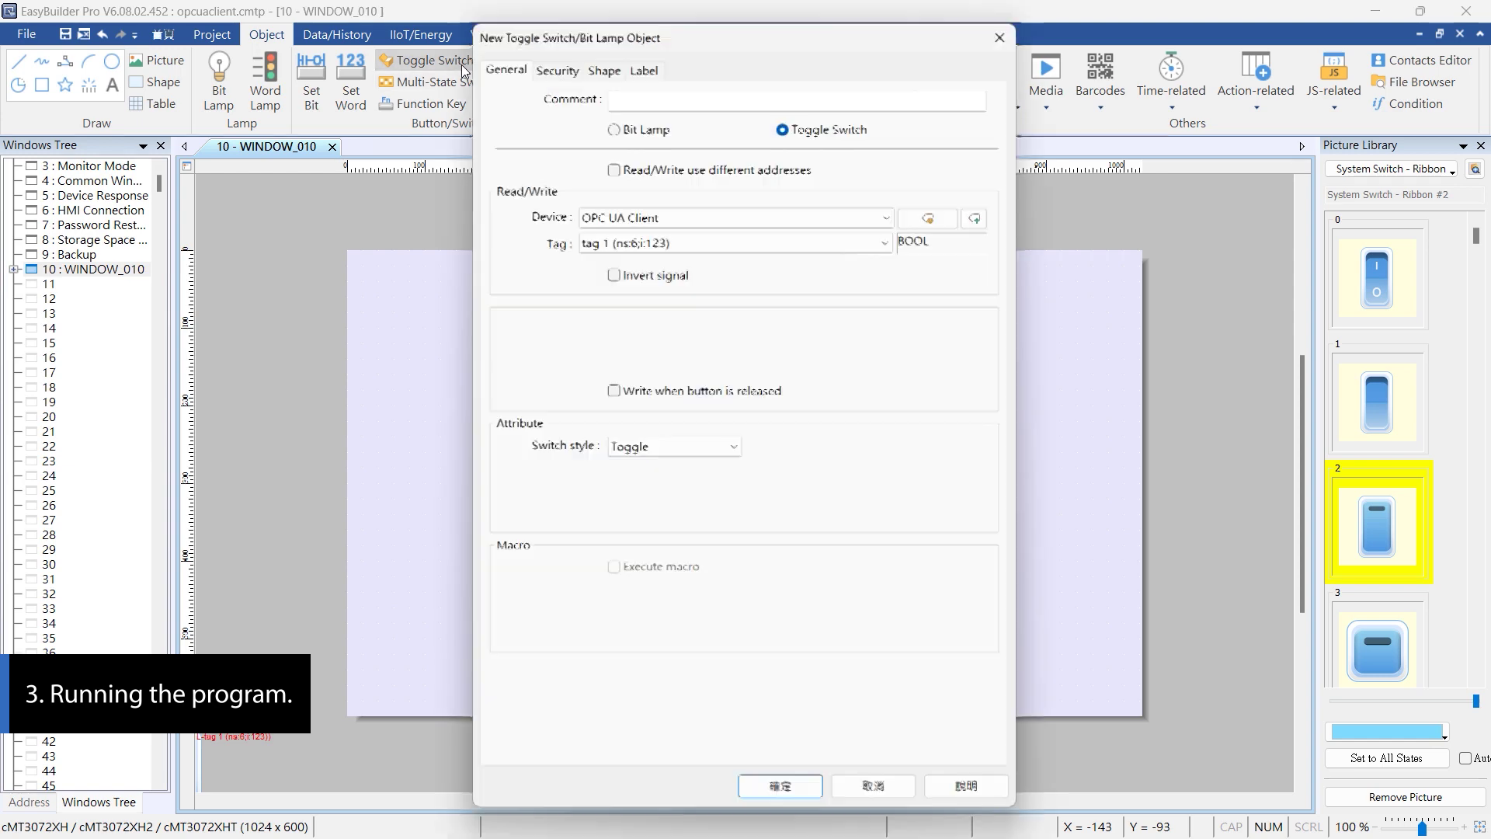
{"action": "left_click", "coordinate": [733, 238]}
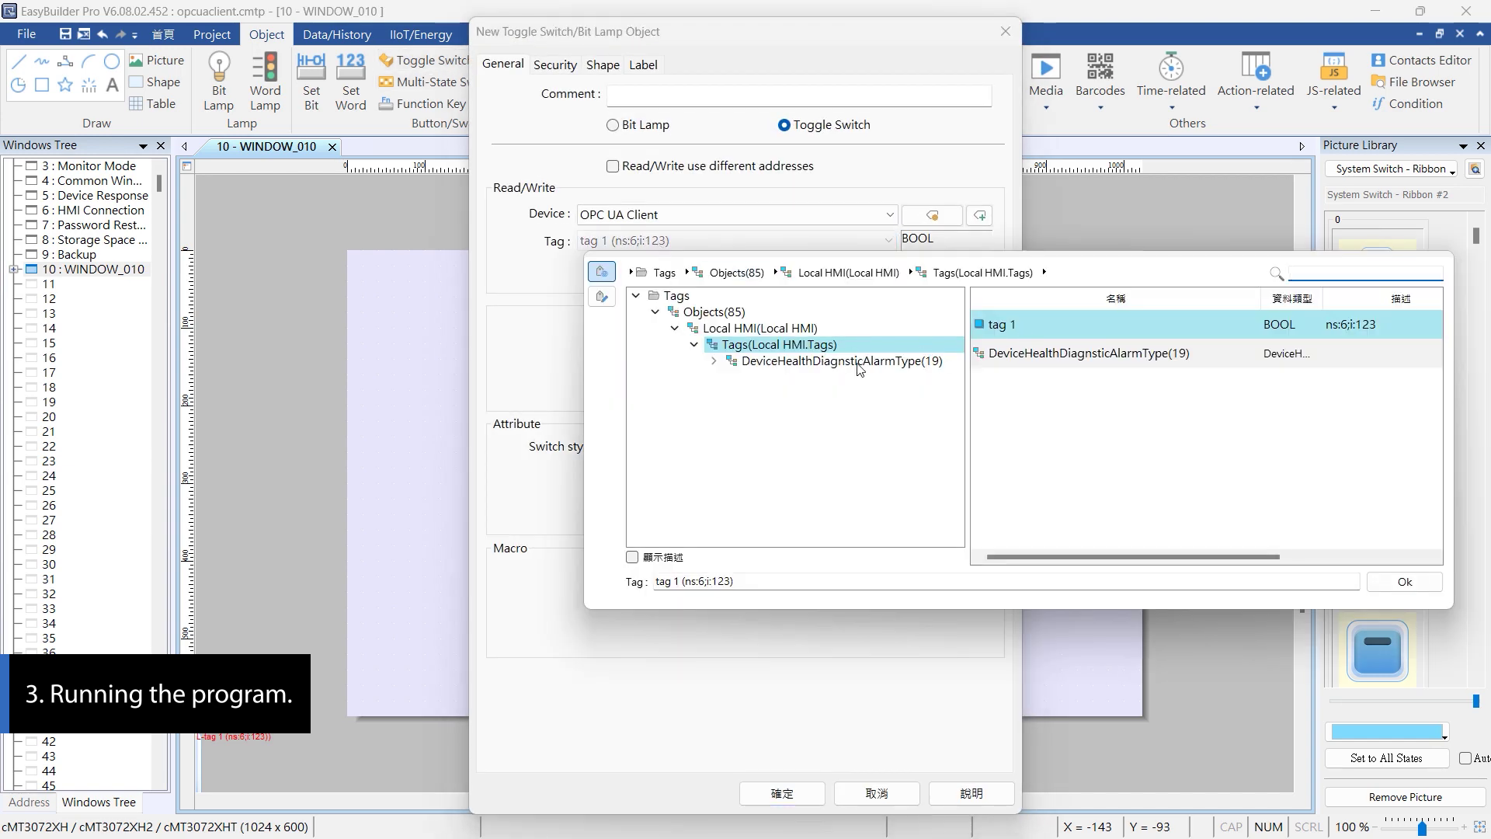
{"action": "left_click", "coordinate": [1009, 333]}
{"action": "left_click", "coordinate": [787, 790]}
{"action": "left_click", "coordinate": [744, 482]}
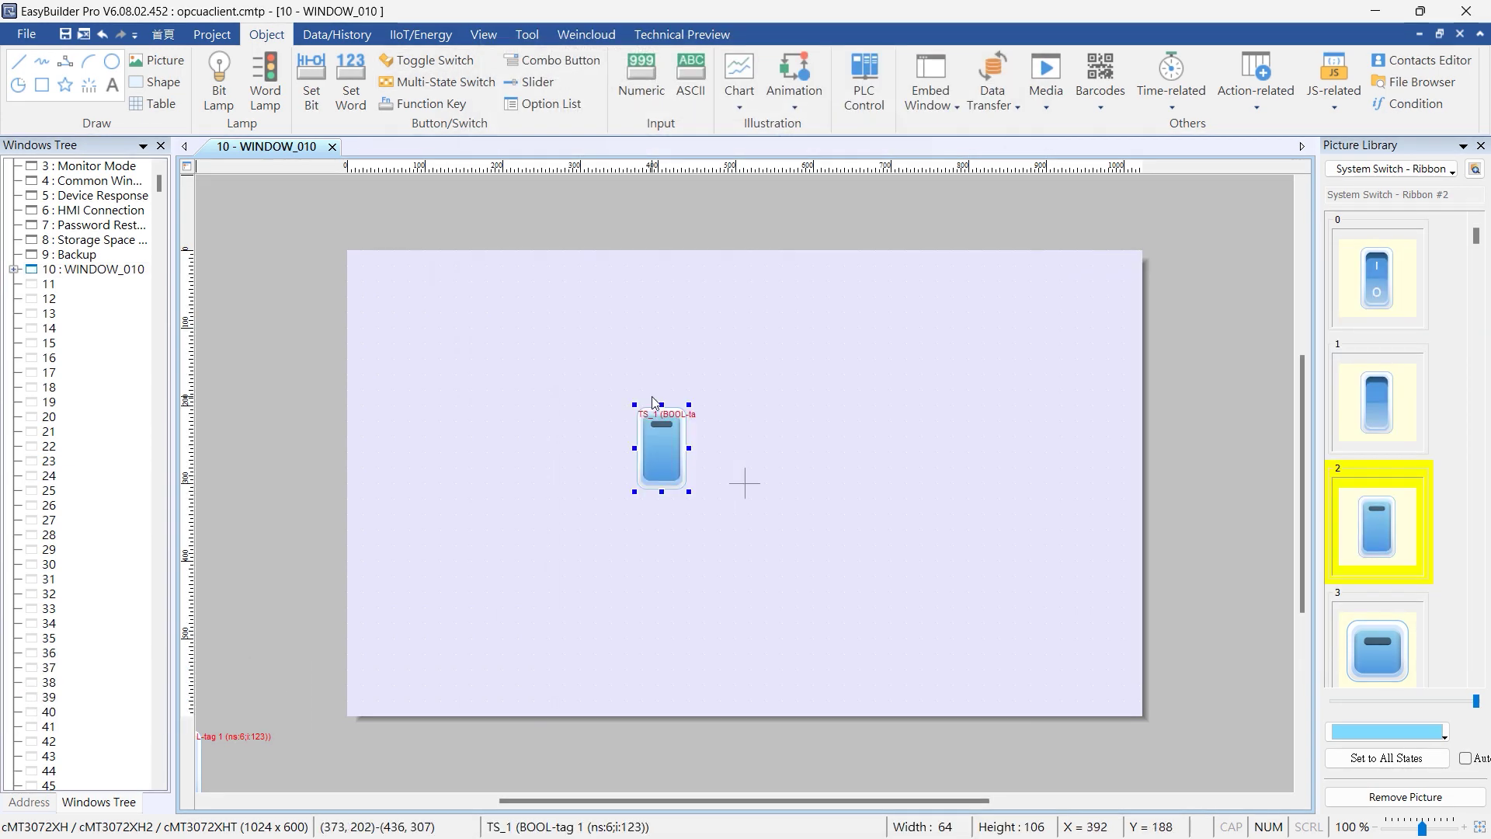
Compile the opcuaclient project and launch it in online simulation
{"action": "left_click", "coordinate": [212, 34]}
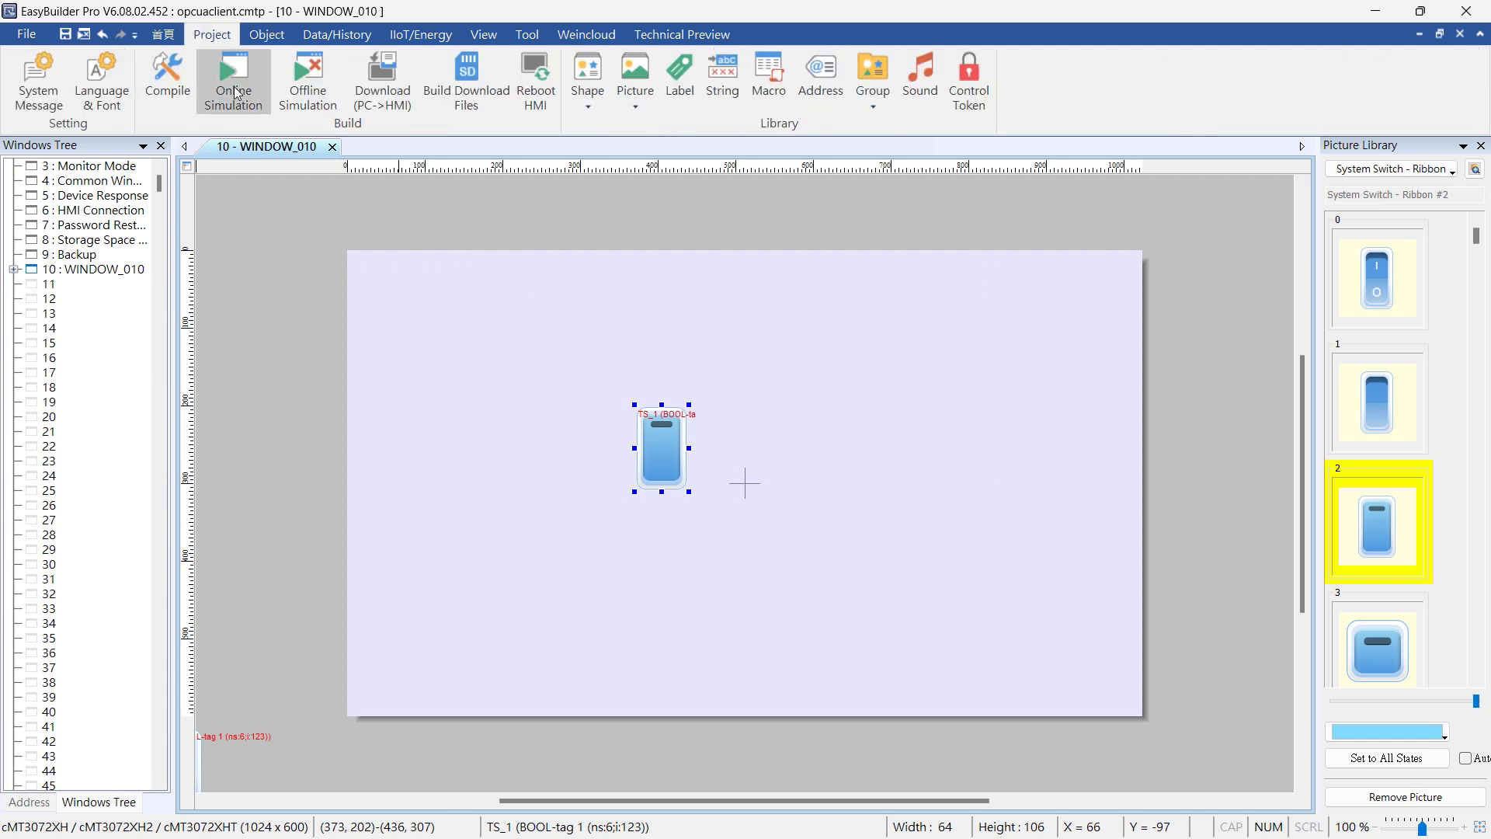
{"action": "left_click", "coordinate": [233, 83]}
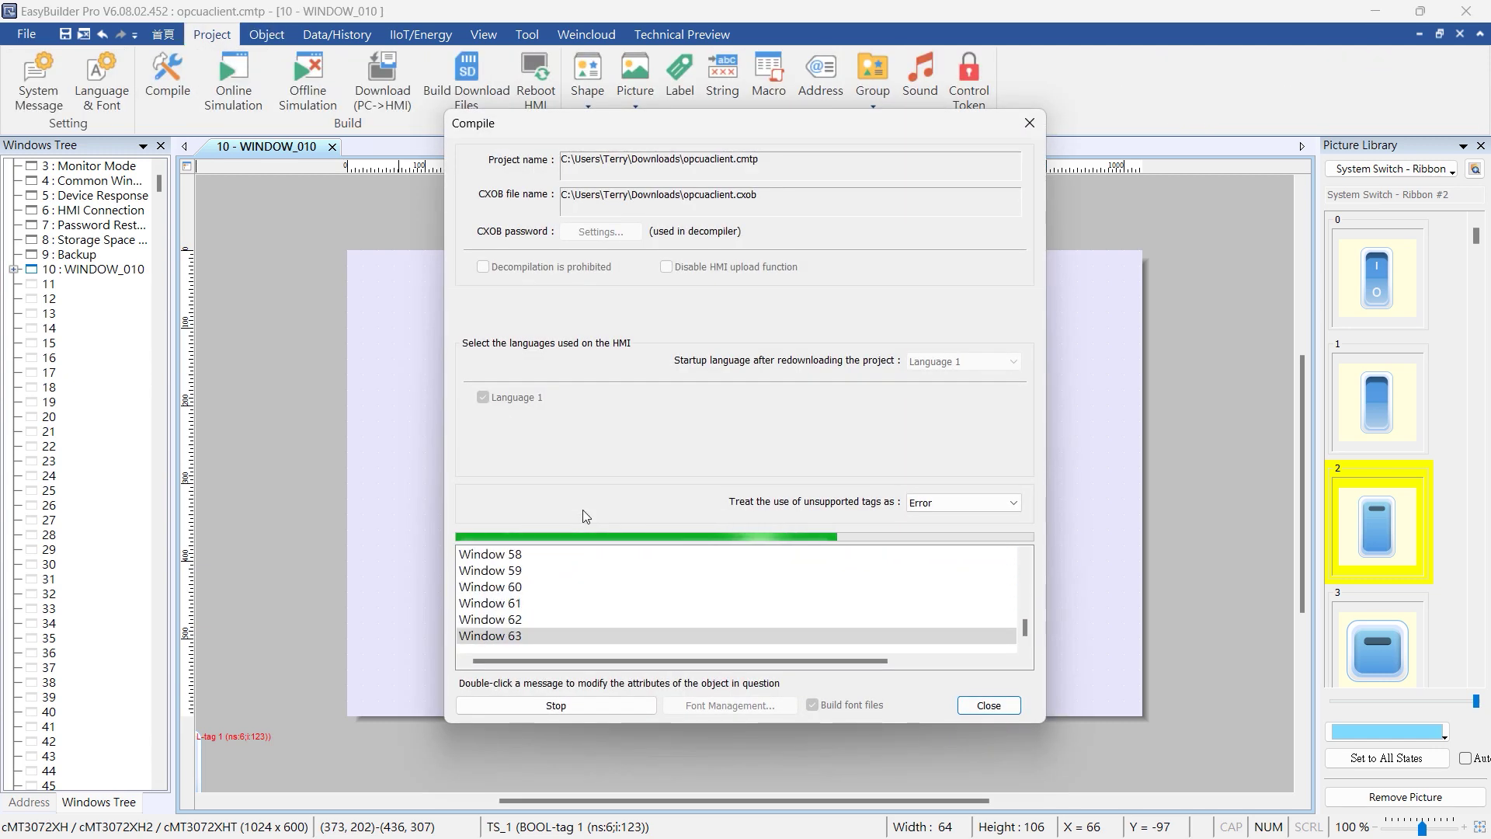